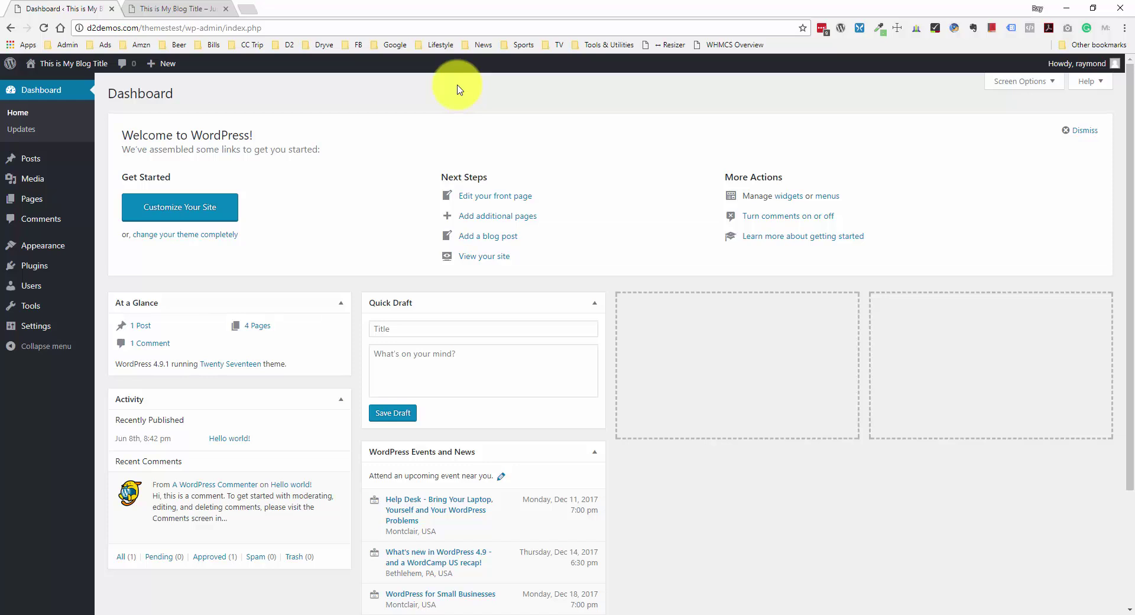
- Load wordpress.com in a new browser tab and scroll its homepage
{"action": "left_click", "coordinate": [244, 9]}
{"action": "type", "text": "wordpress"}
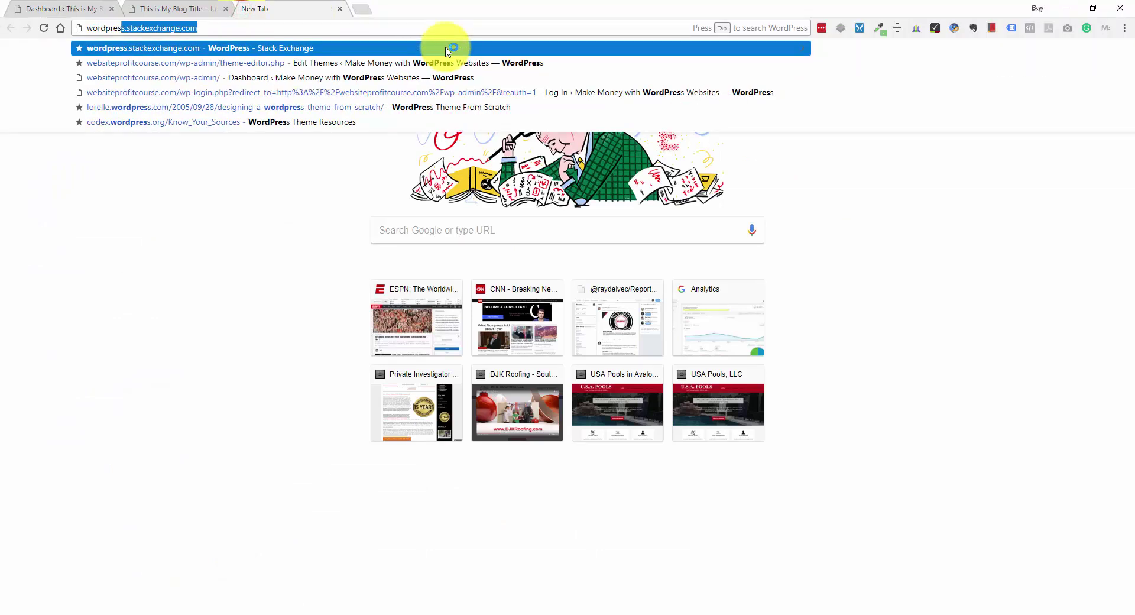
{"action": "type", "text": ".com"}
{"action": "key", "text": "Return"}
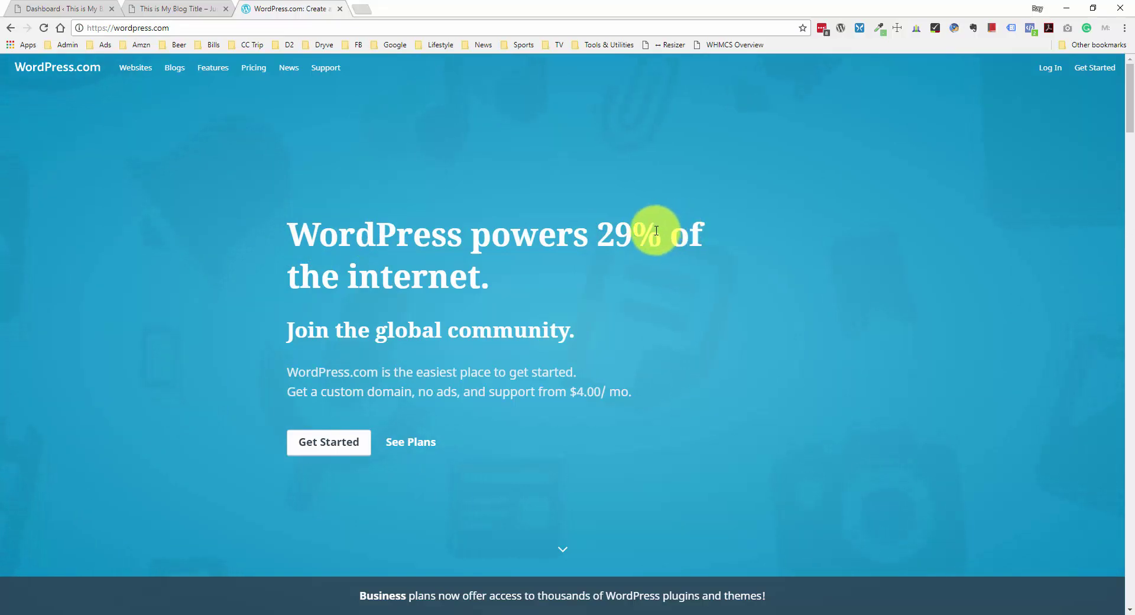
{"action": "scroll", "coordinate": [602, 289], "scroll_direction": "down", "scroll_amount": 2}
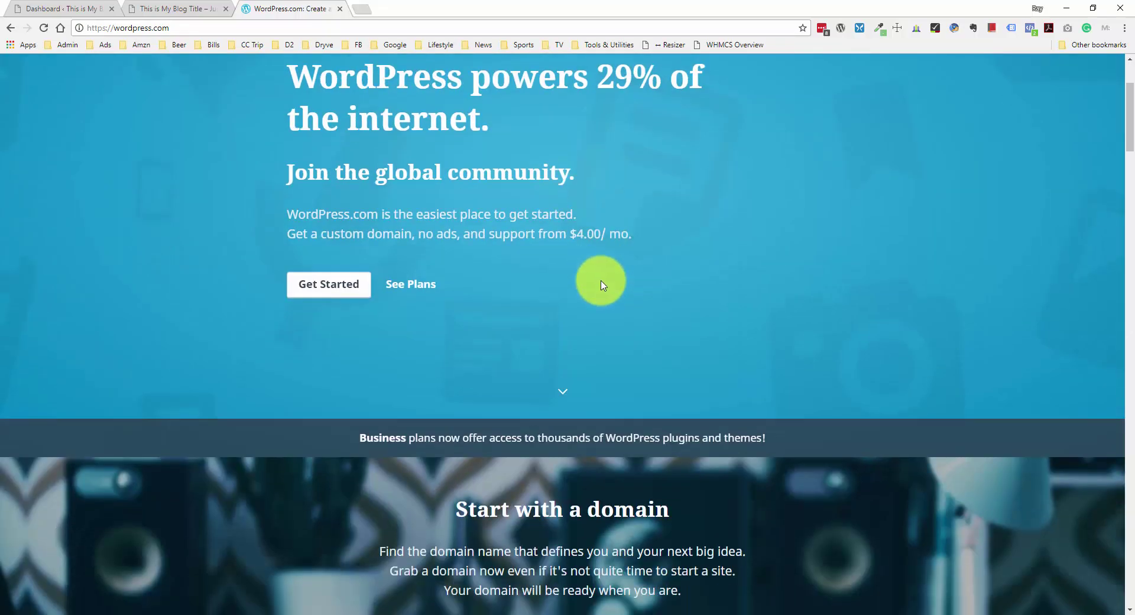
{"action": "scroll", "coordinate": [602, 280], "scroll_direction": "up", "scroll_amount": 2}
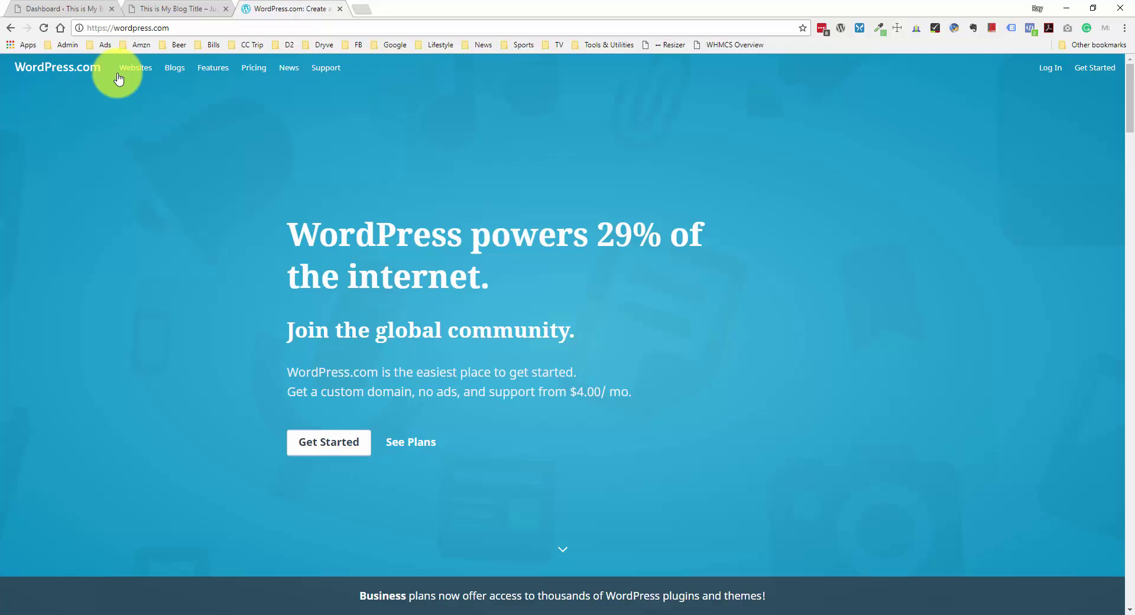
- Insert 'mydomain.' before wordpress.com in the address to show a subdomain example
{"action": "left_click", "coordinate": [113, 27]}
{"action": "left_click", "coordinate": [113, 28]}
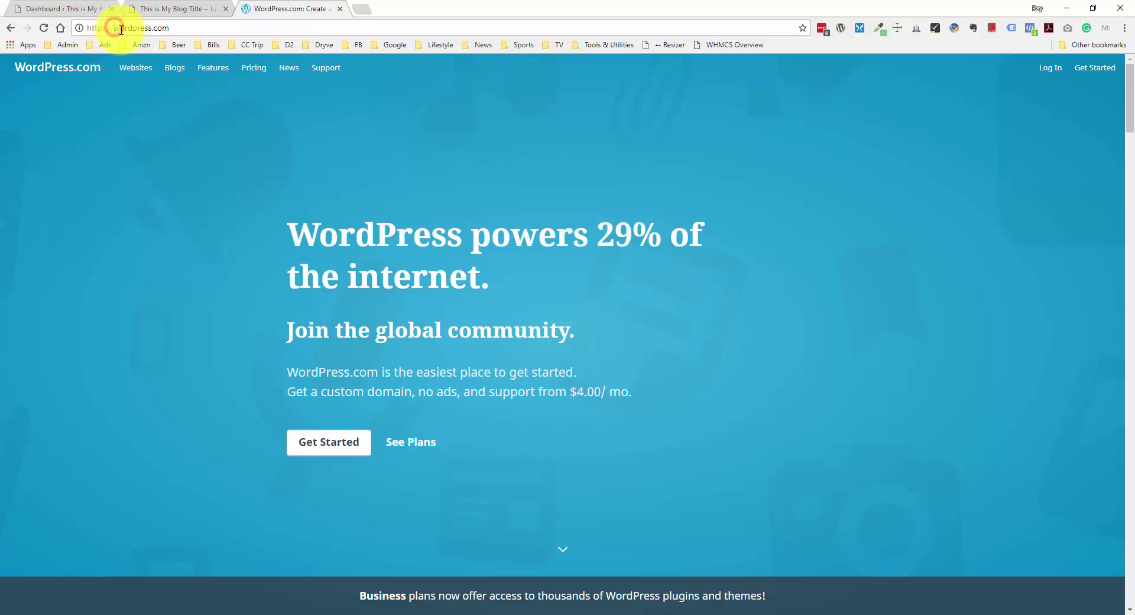
{"action": "type", "text": "mydom"}
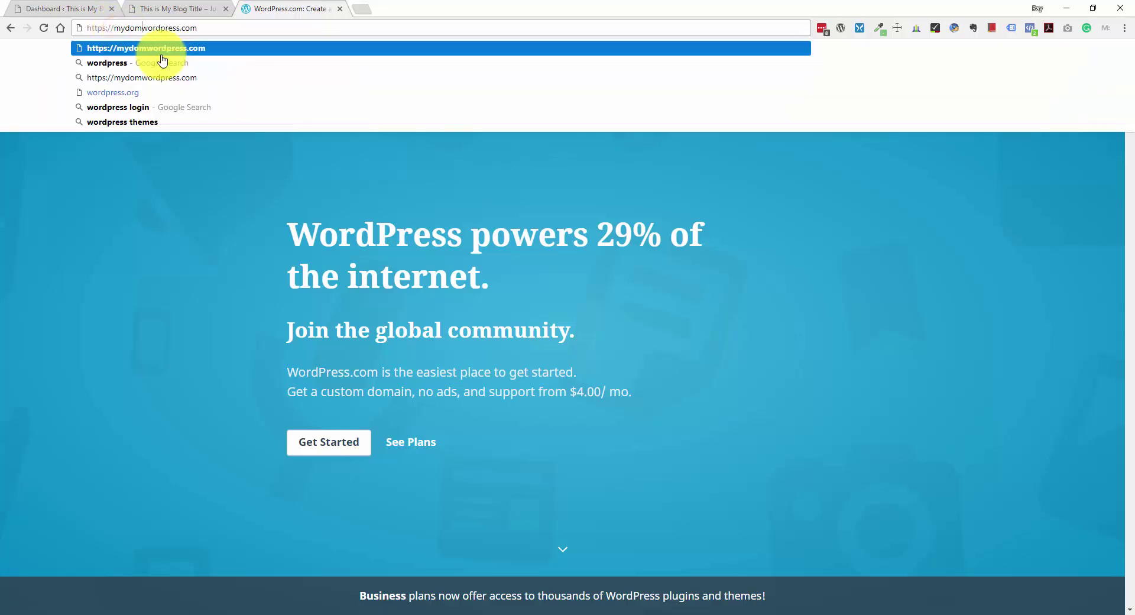
{"action": "type", "text": "ain."}
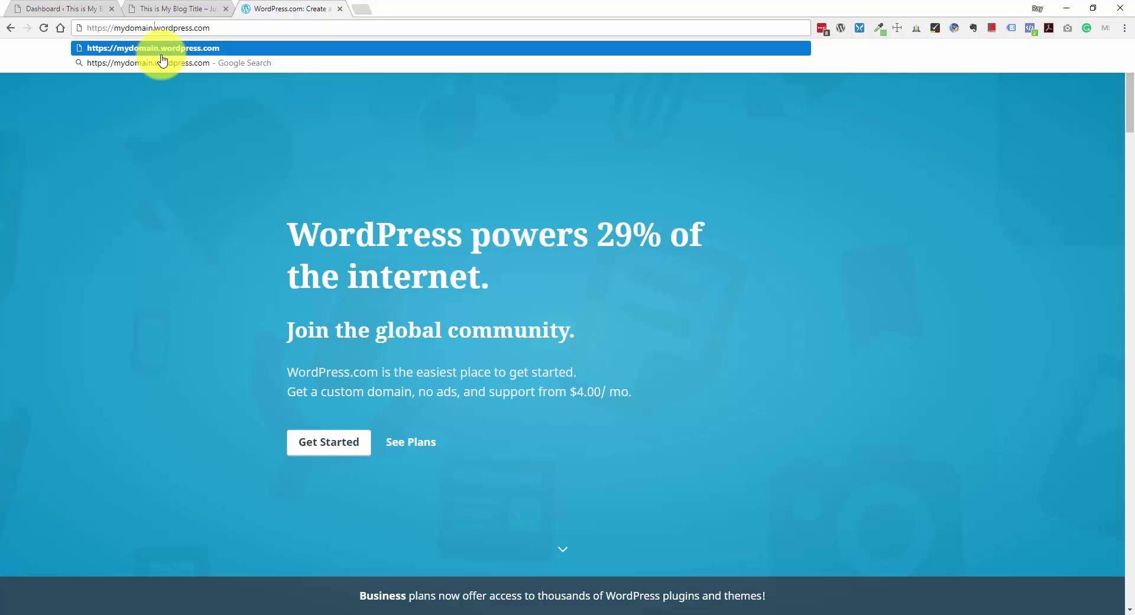
{"action": "left_click", "coordinate": [212, 28]}
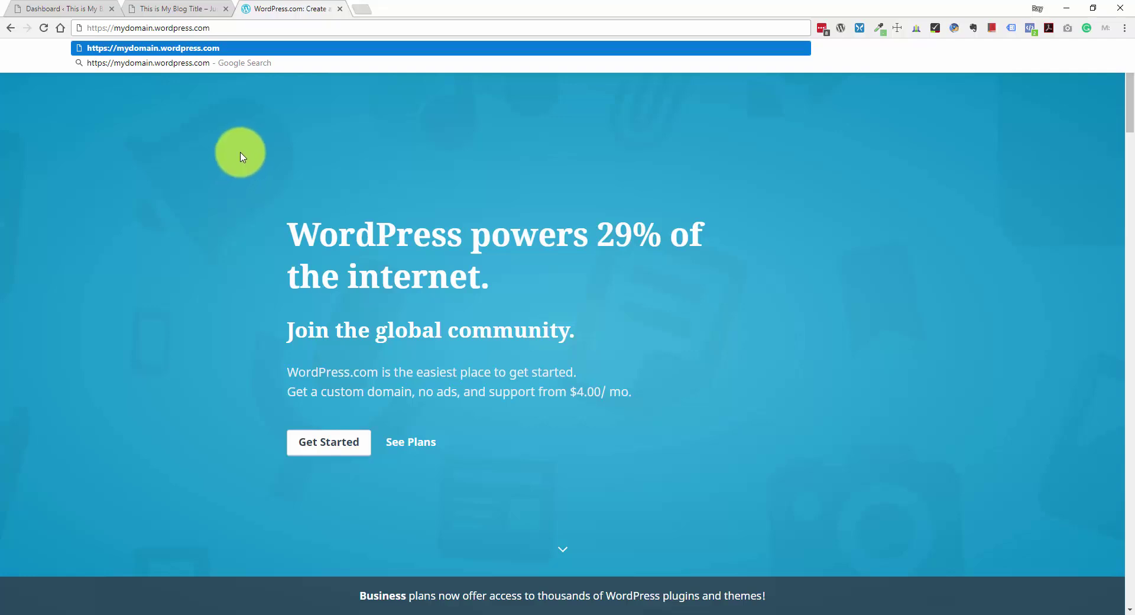
{"action": "left_click", "coordinate": [240, 154]}
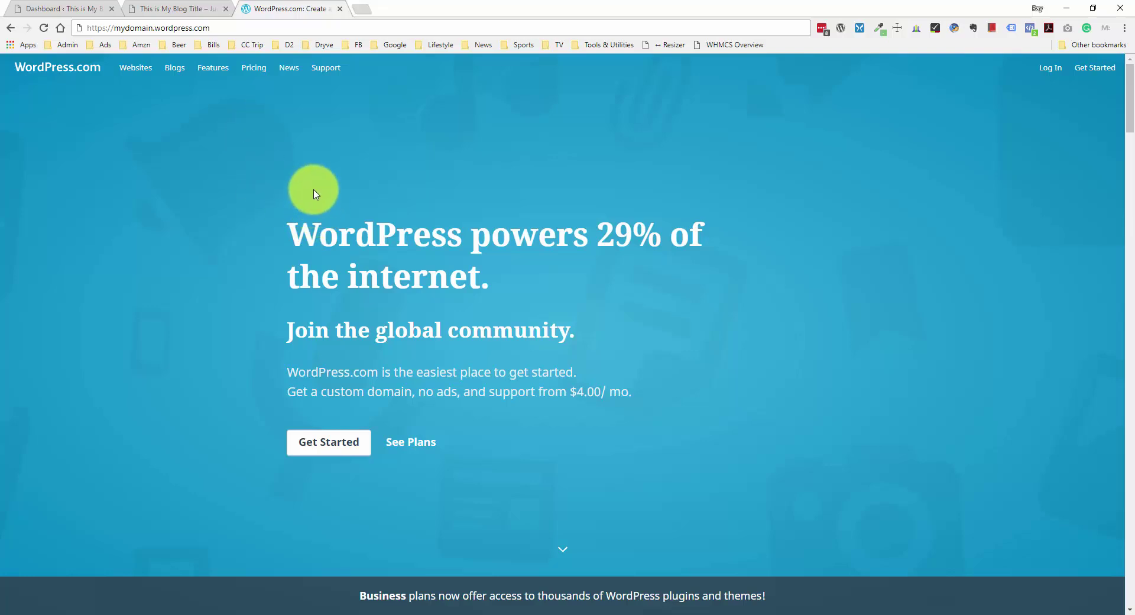
- Enter the WordPress.org address in the third tab, then return to the admin Dashboard tab
{"action": "left_click", "coordinate": [243, 28]}
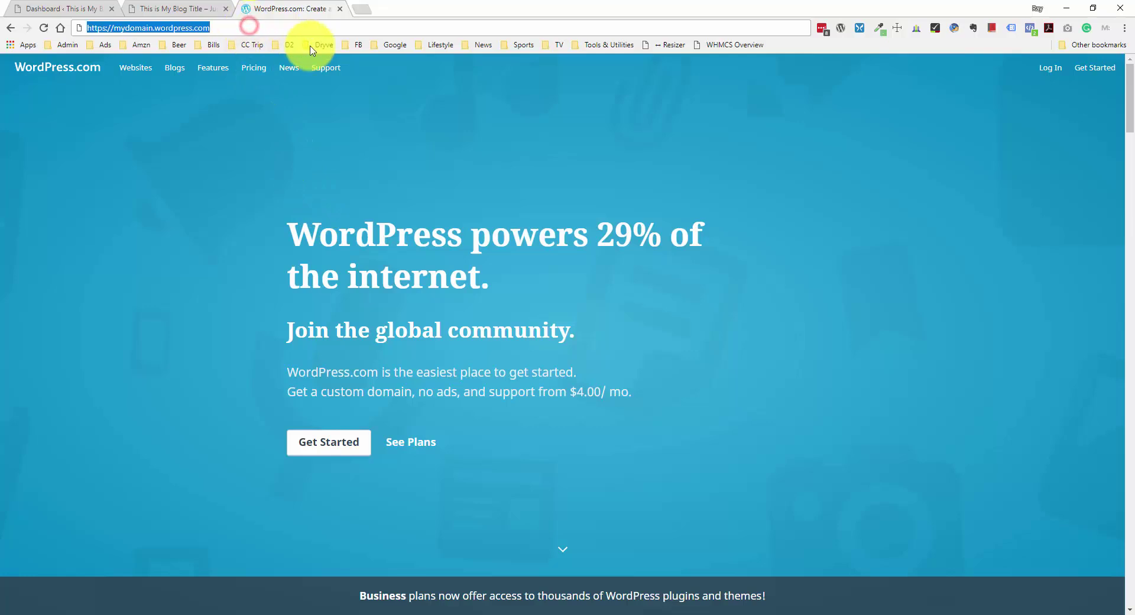
{"action": "type", "text": "wordpree"}
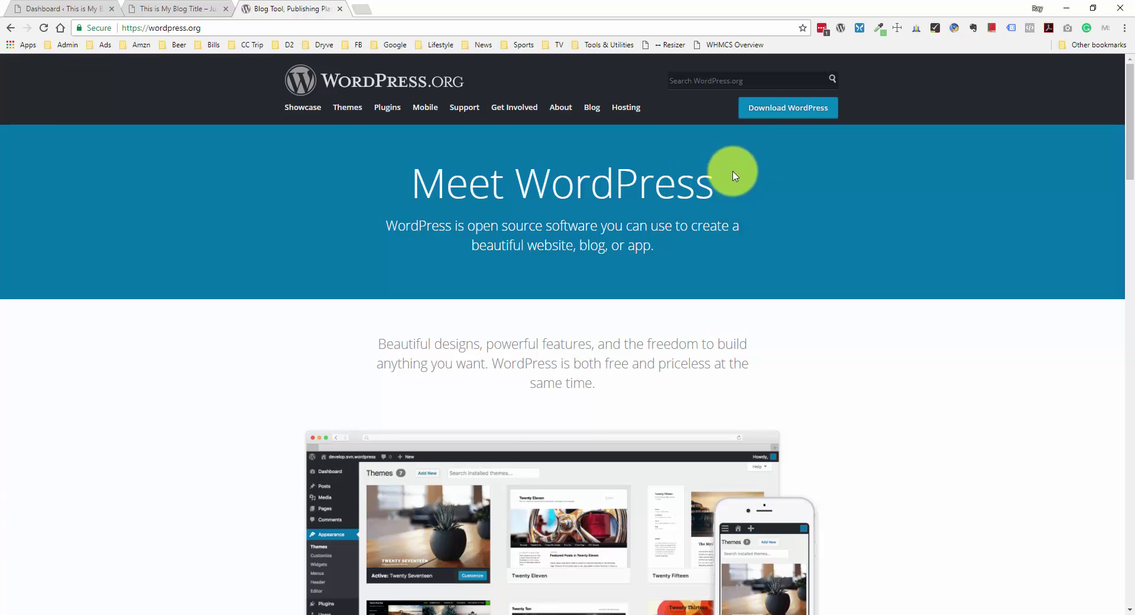
{"action": "left_click", "coordinate": [67, 11]}
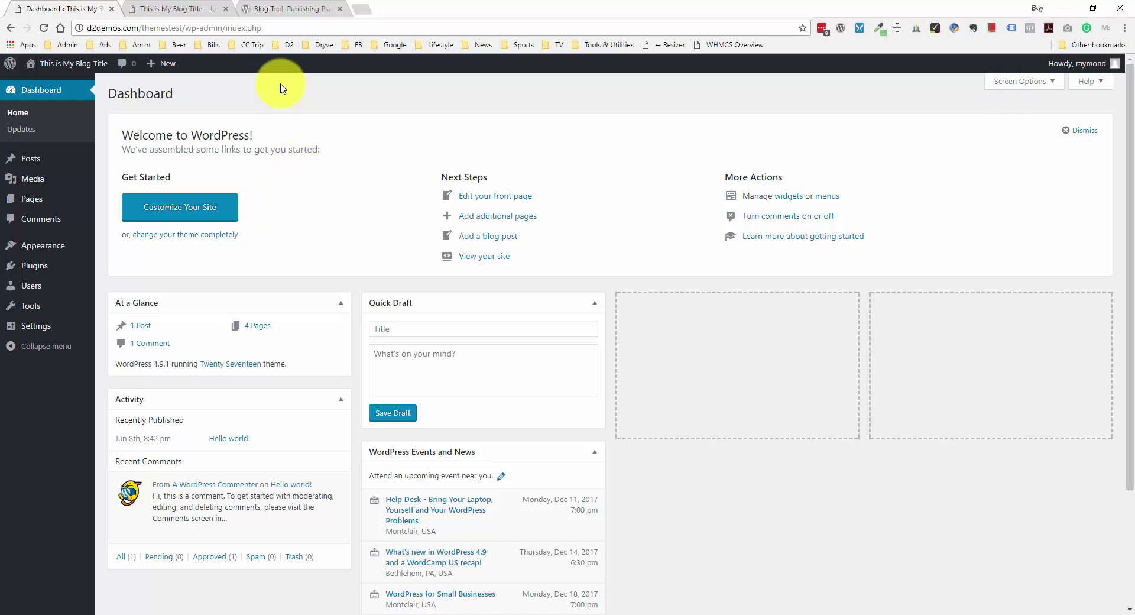
{"action": "left_click", "coordinate": [299, 9]}
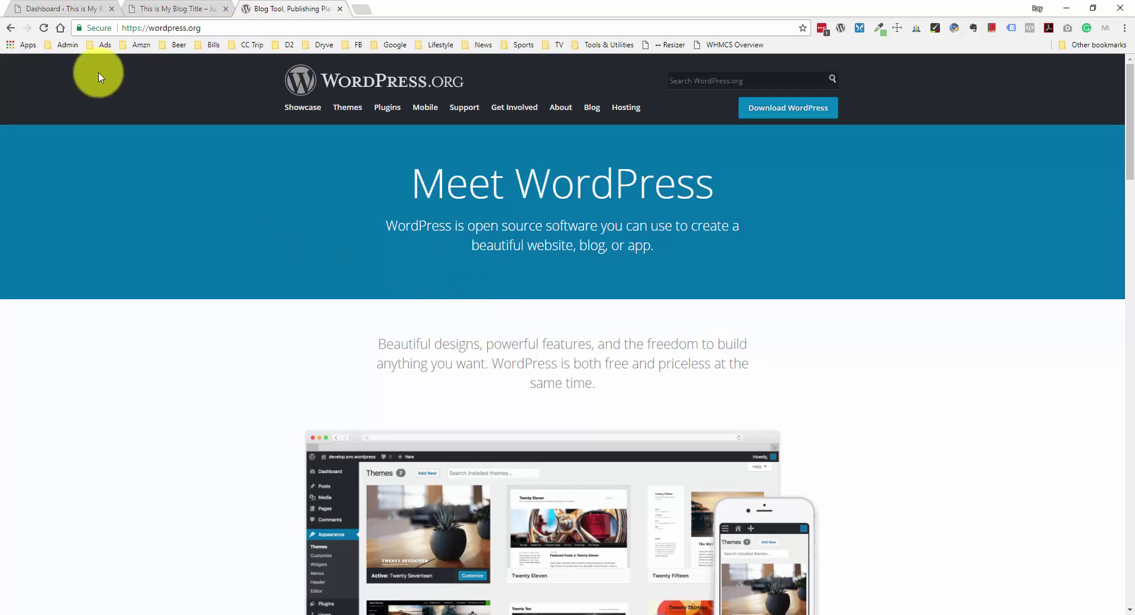
{"action": "left_click", "coordinate": [60, 9]}
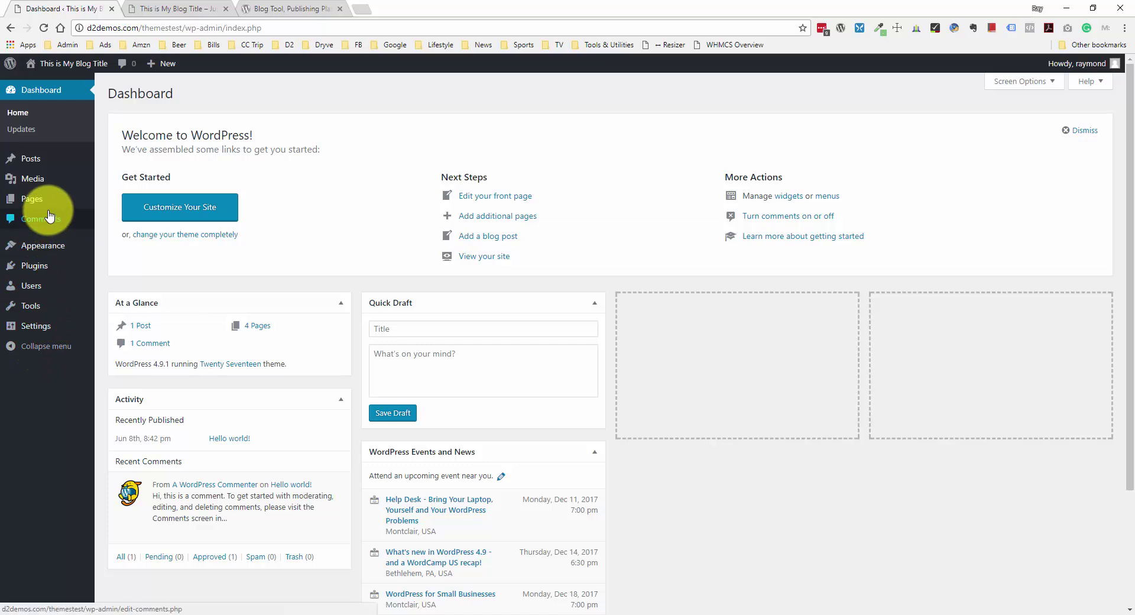
{"action": "scroll", "coordinate": [452, 139], "scroll_direction": "down", "scroll_amount": 1}
{"action": "scroll", "coordinate": [452, 140], "scroll_direction": "down", "scroll_amount": 2}
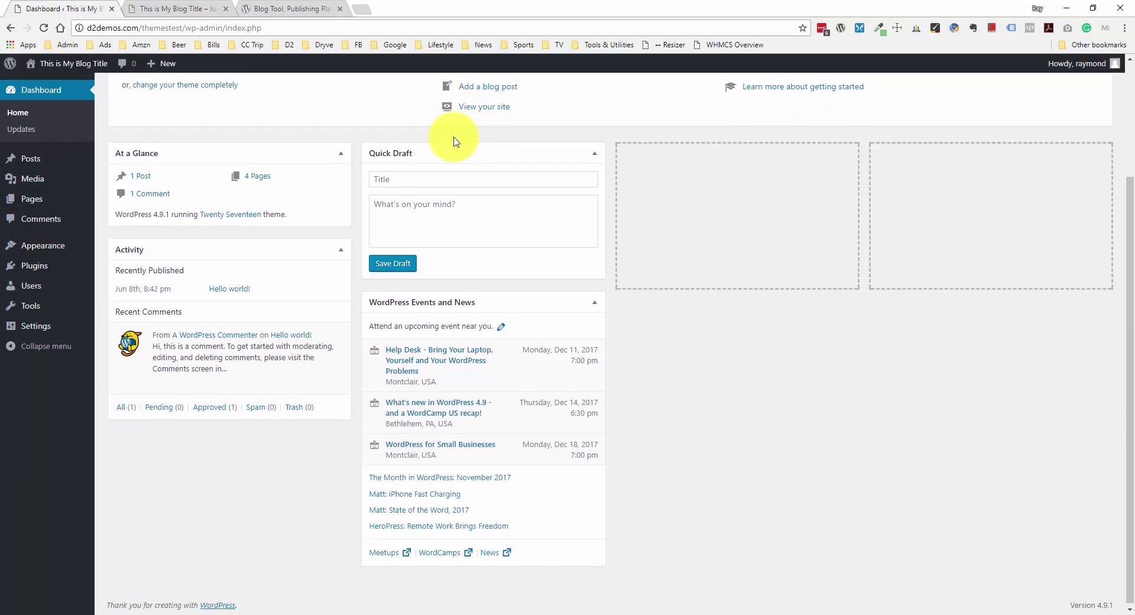
{"action": "scroll", "coordinate": [455, 141], "scroll_direction": "up", "scroll_amount": 3}
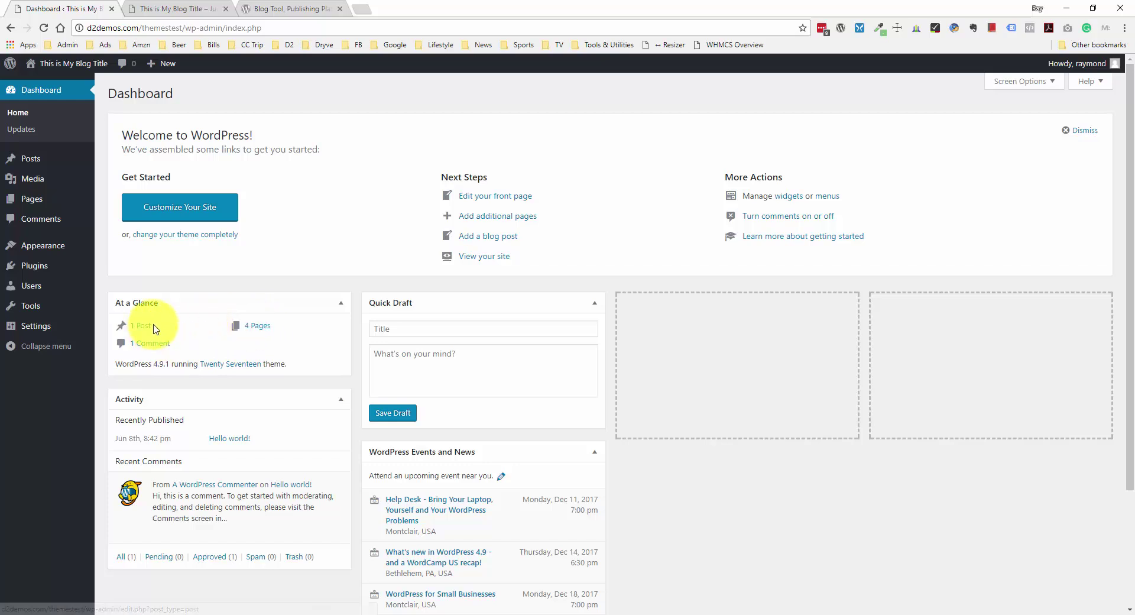
{"action": "scroll", "coordinate": [190, 323], "scroll_direction": "down", "scroll_amount": 2}
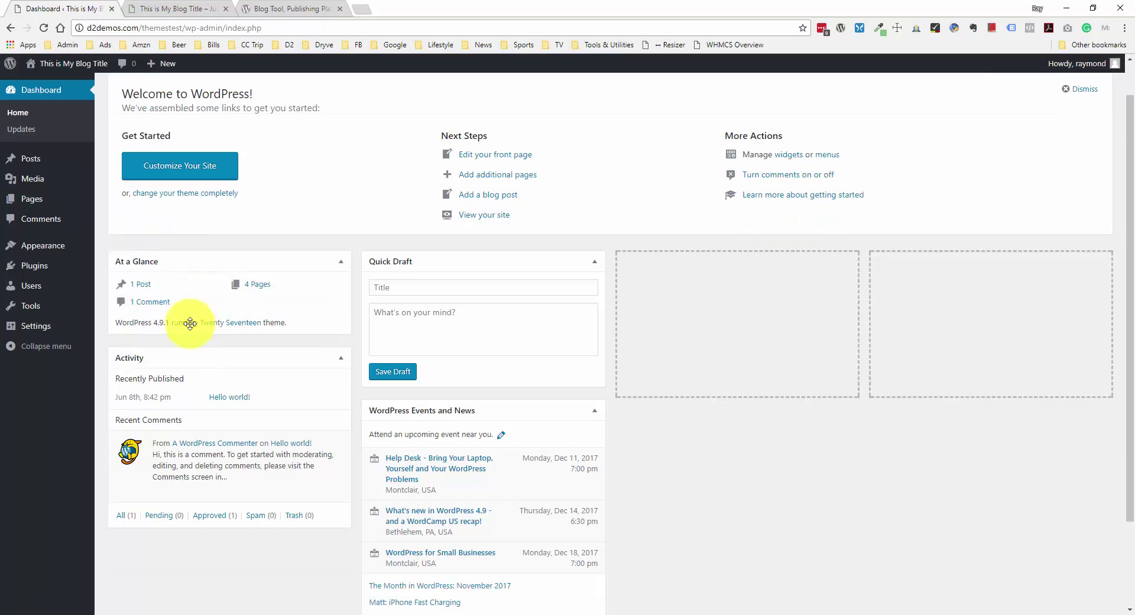
{"action": "scroll", "coordinate": [274, 296], "scroll_direction": "down", "scroll_amount": 1}
{"action": "scroll", "coordinate": [215, 299], "scroll_direction": "down", "scroll_amount": 2}
{"action": "scroll", "coordinate": [329, 281], "scroll_direction": "up", "scroll_amount": 4}
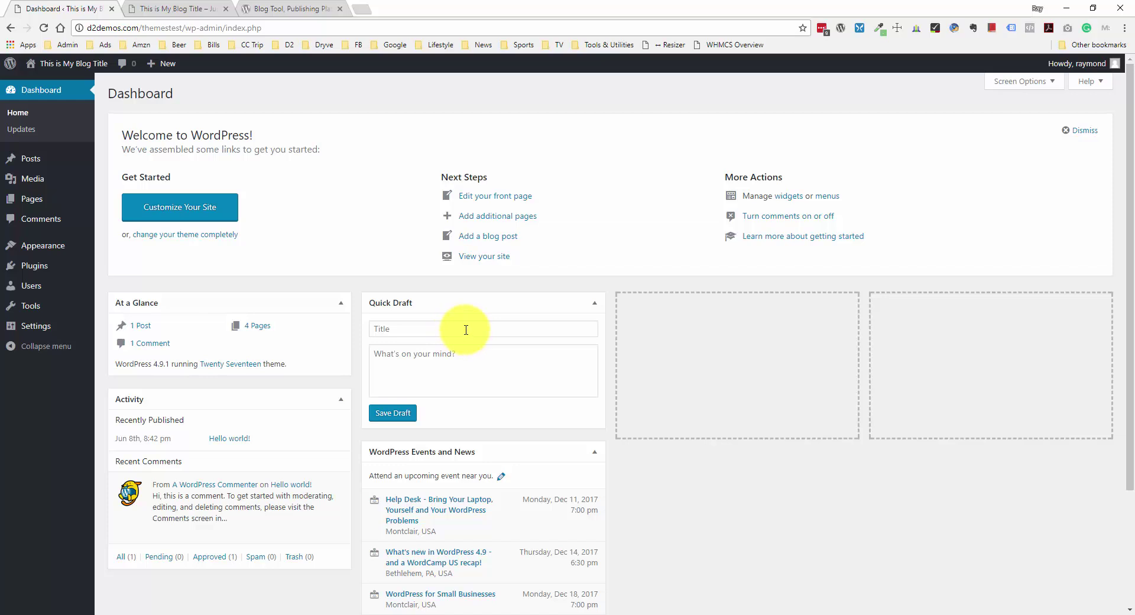
{"action": "scroll", "coordinate": [466, 330], "scroll_direction": "down", "scroll_amount": 1}
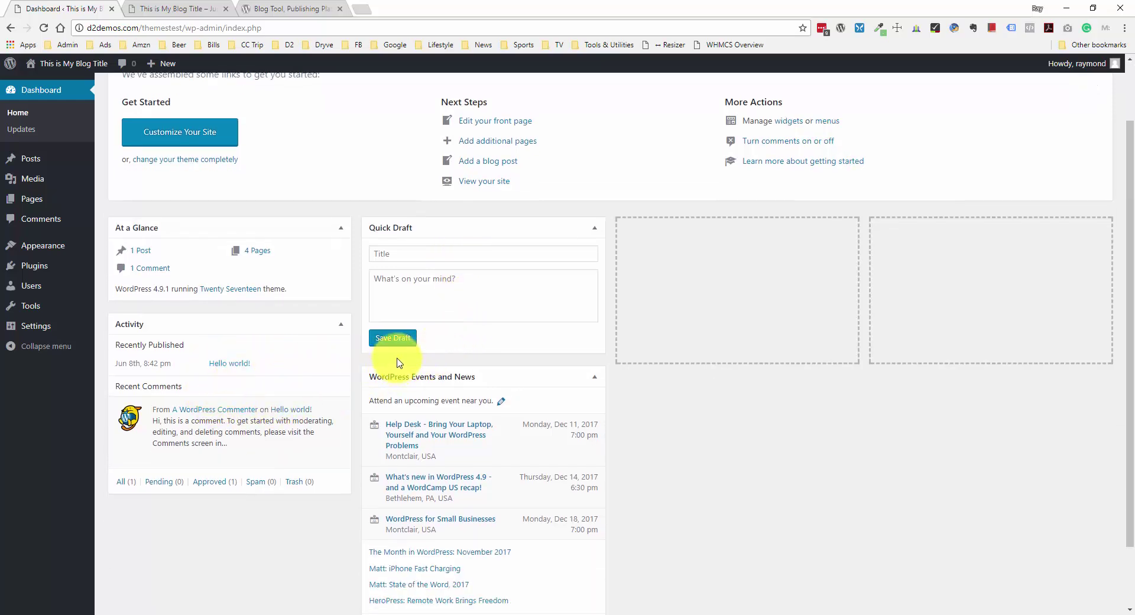
{"action": "scroll", "coordinate": [396, 354], "scroll_direction": "up", "scroll_amount": 1}
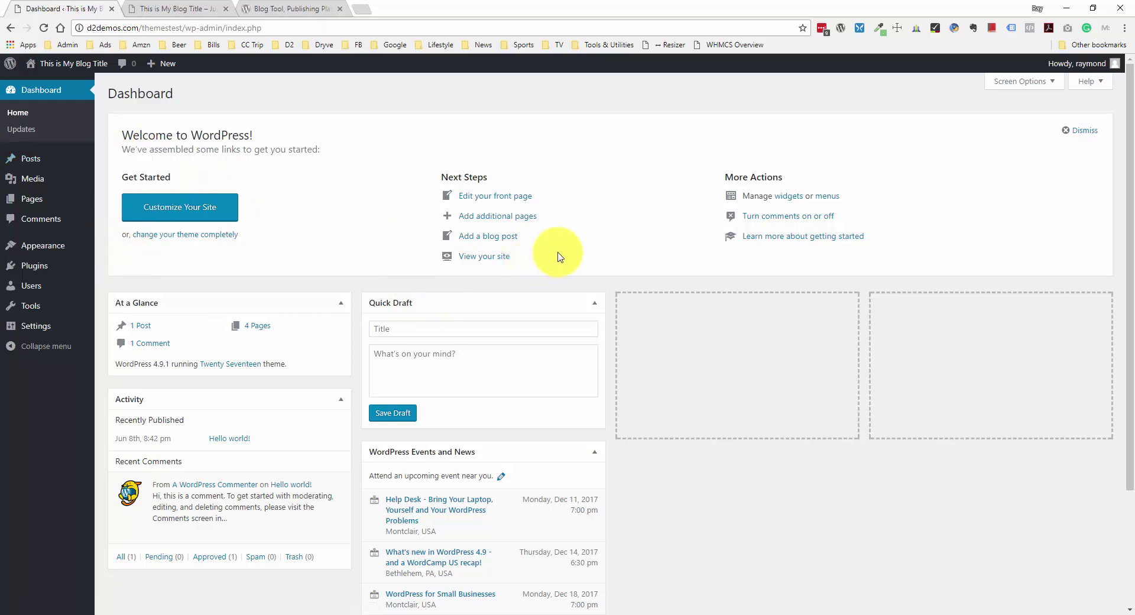
{"action": "scroll", "coordinate": [585, 283], "scroll_direction": "down", "scroll_amount": 3}
{"action": "scroll", "coordinate": [585, 284], "scroll_direction": "up", "scroll_amount": 3}
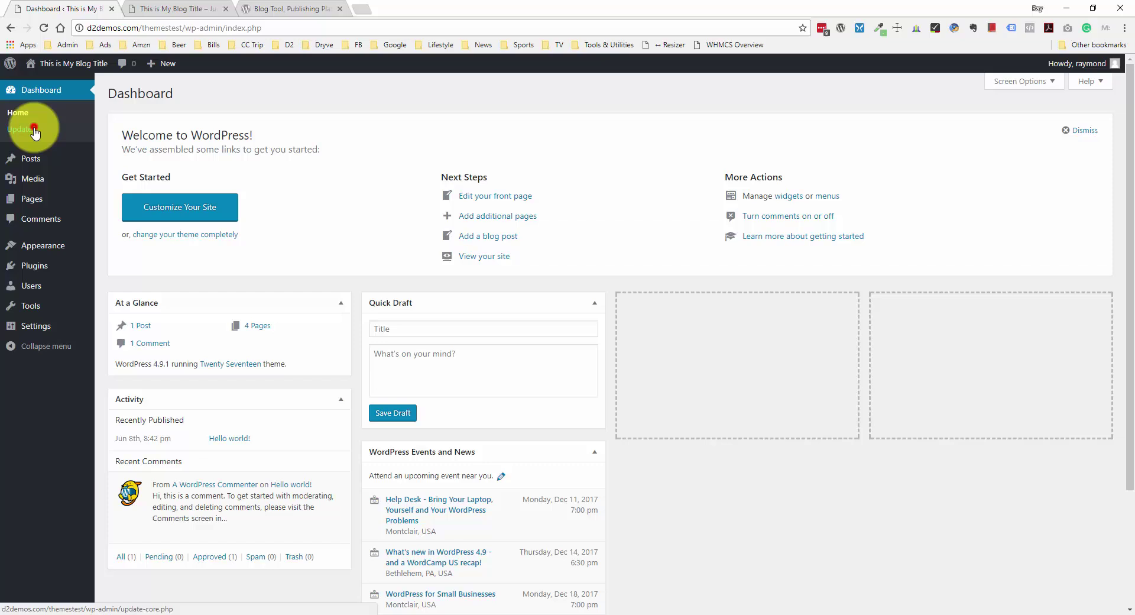
- Open Dashboard > Updates to confirm WordPress 4.9.1 is current
{"action": "left_click", "coordinate": [34, 131]}
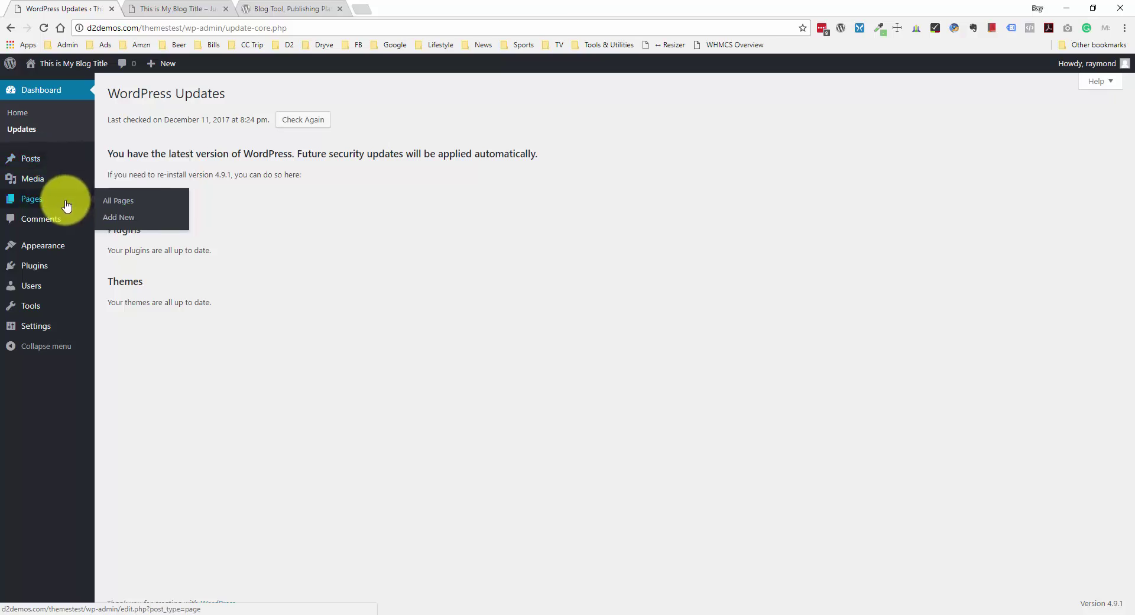
{"action": "mouse_move", "coordinate": [32, 199]}
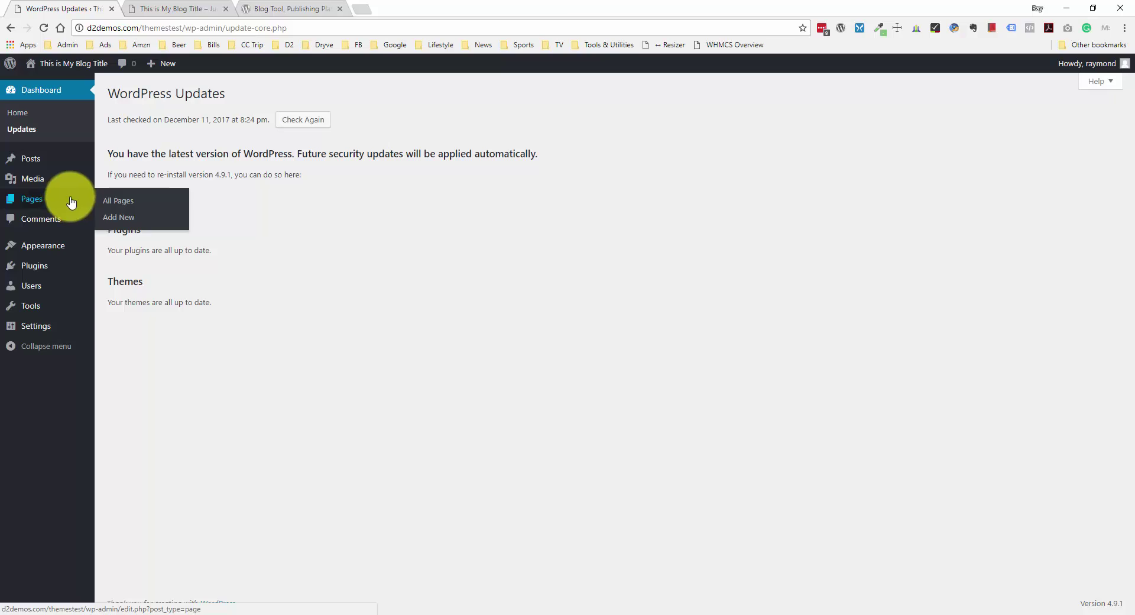
{"action": "mouse_move", "coordinate": [31, 157]}
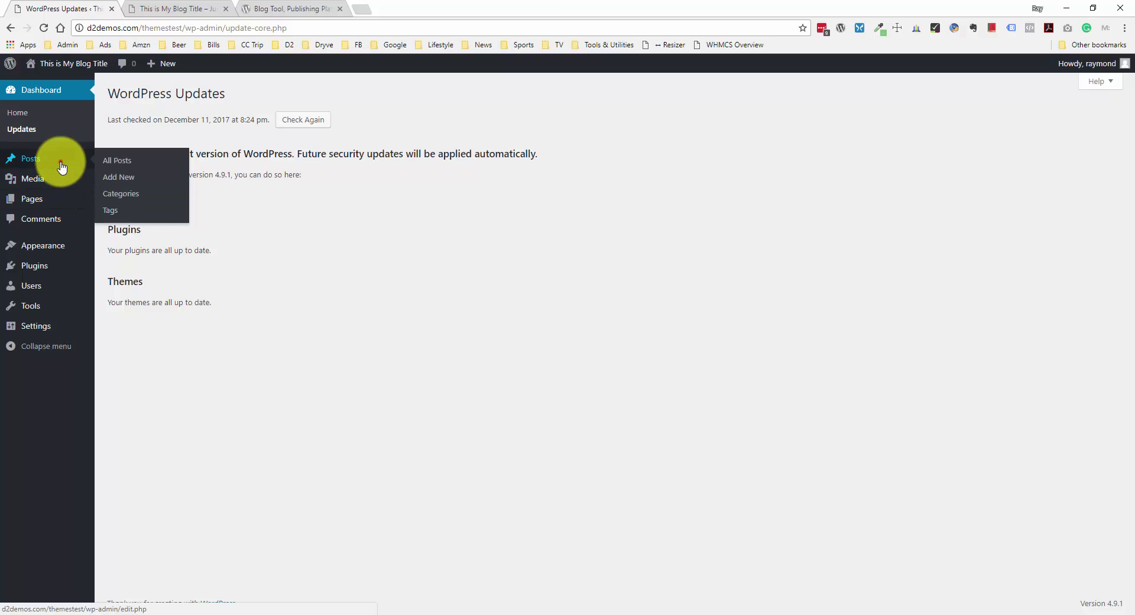
- Go to the Posts list and open 'Hello world!' in the post editor
{"action": "left_click", "coordinate": [58, 167]}
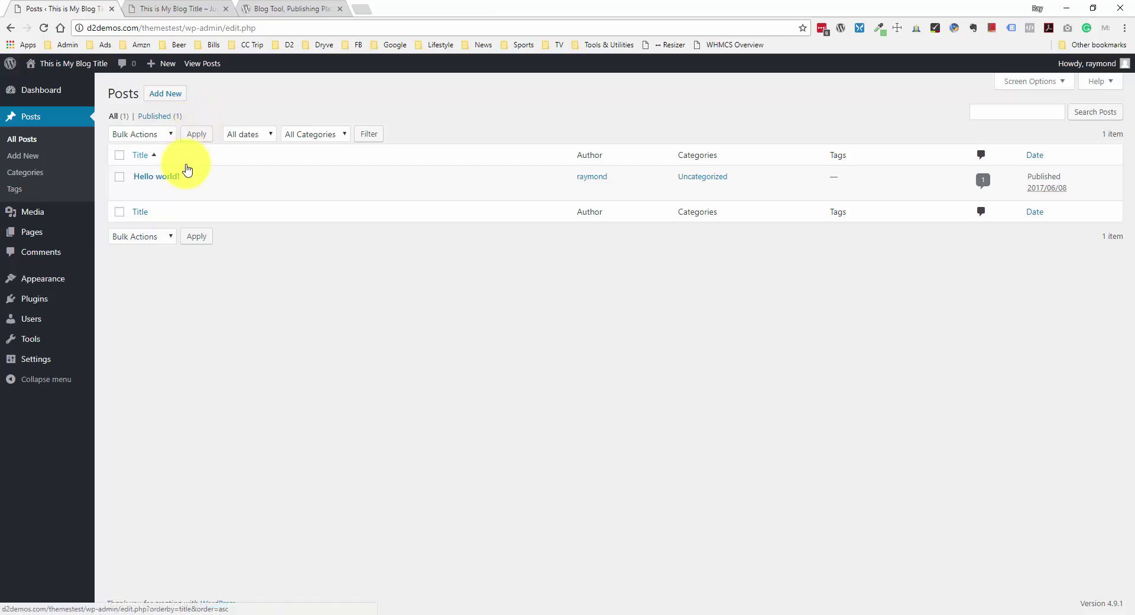
{"action": "mouse_move", "coordinate": [156, 176]}
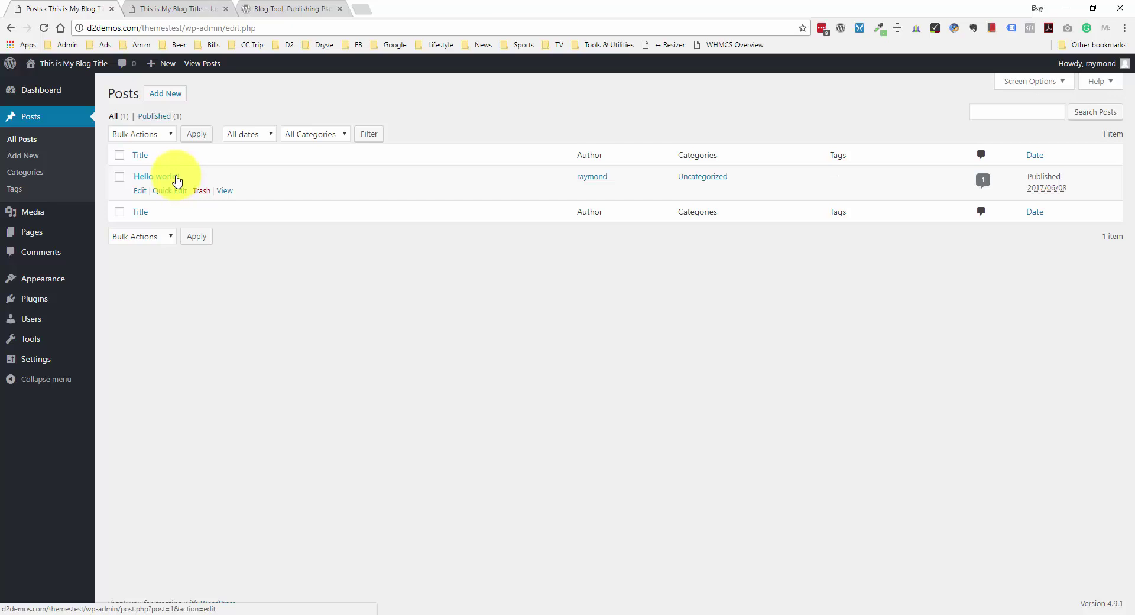
{"action": "left_click", "coordinate": [177, 180]}
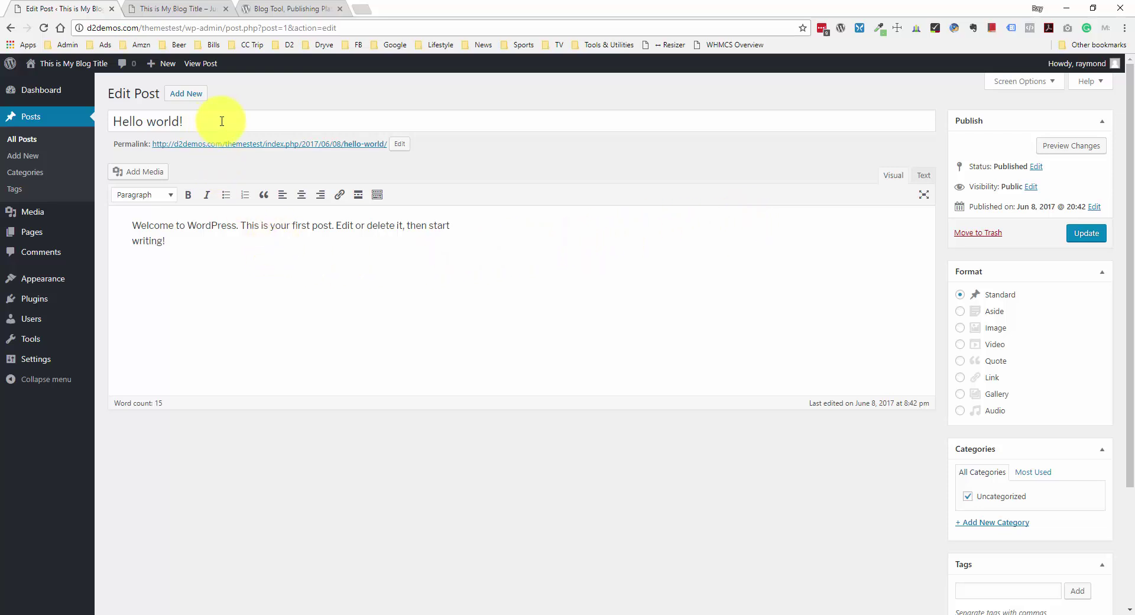
{"action": "left_click_drag", "start_coordinate": [203, 121], "coordinate": [117, 122]}
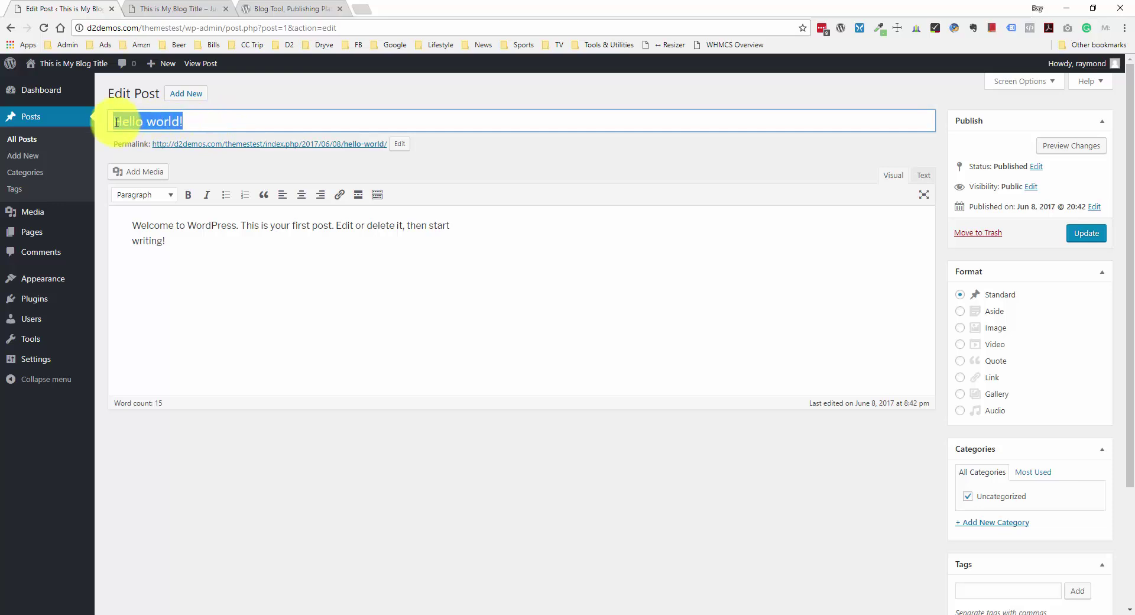
{"action": "left_click", "coordinate": [248, 121]}
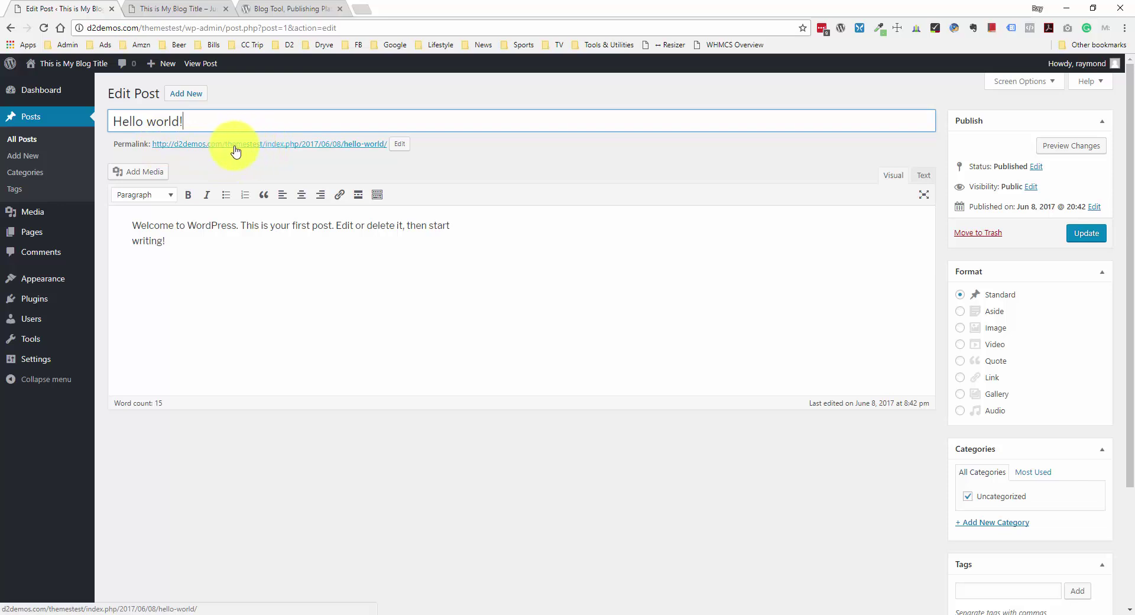
{"action": "left_click", "coordinate": [400, 144]}
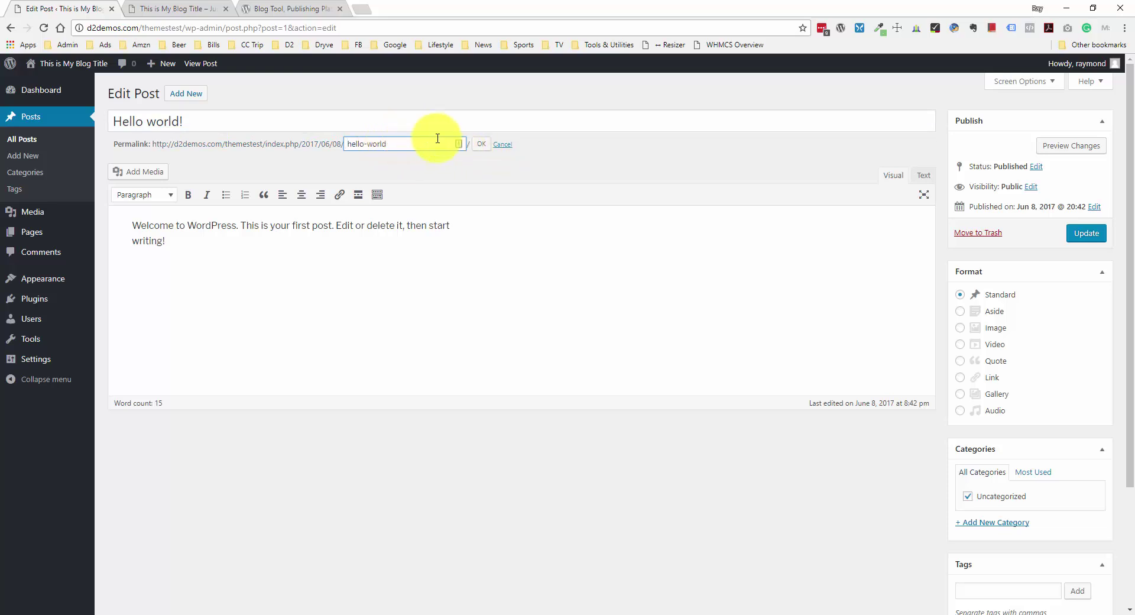
{"action": "left_click", "coordinate": [502, 144]}
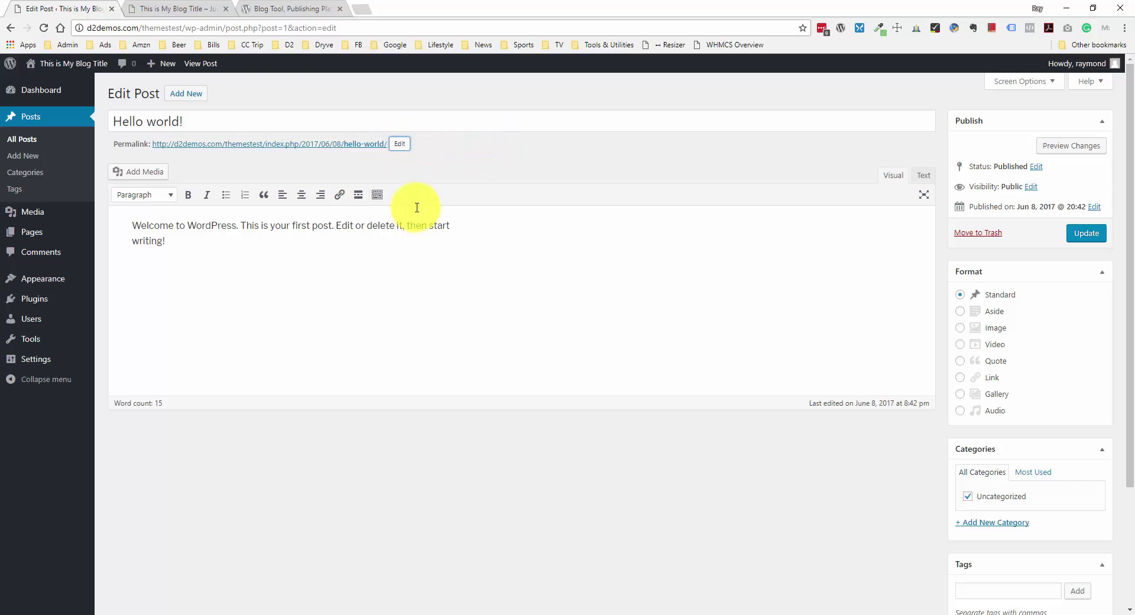
{"action": "left_click", "coordinate": [481, 231]}
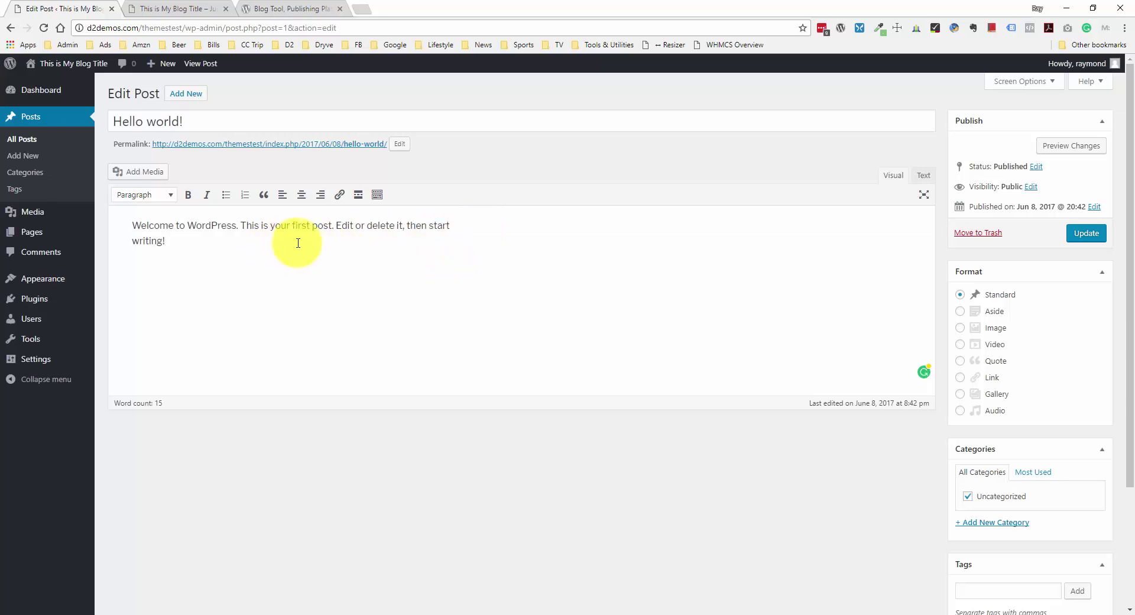
{"action": "left_click", "coordinate": [253, 265]}
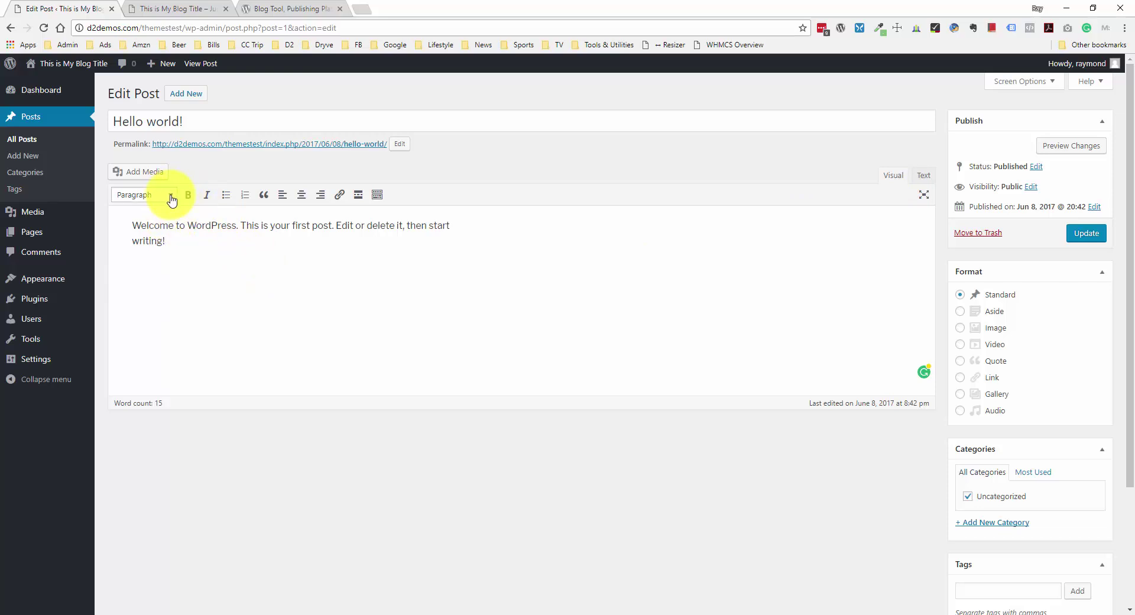
{"action": "left_click", "coordinate": [171, 198]}
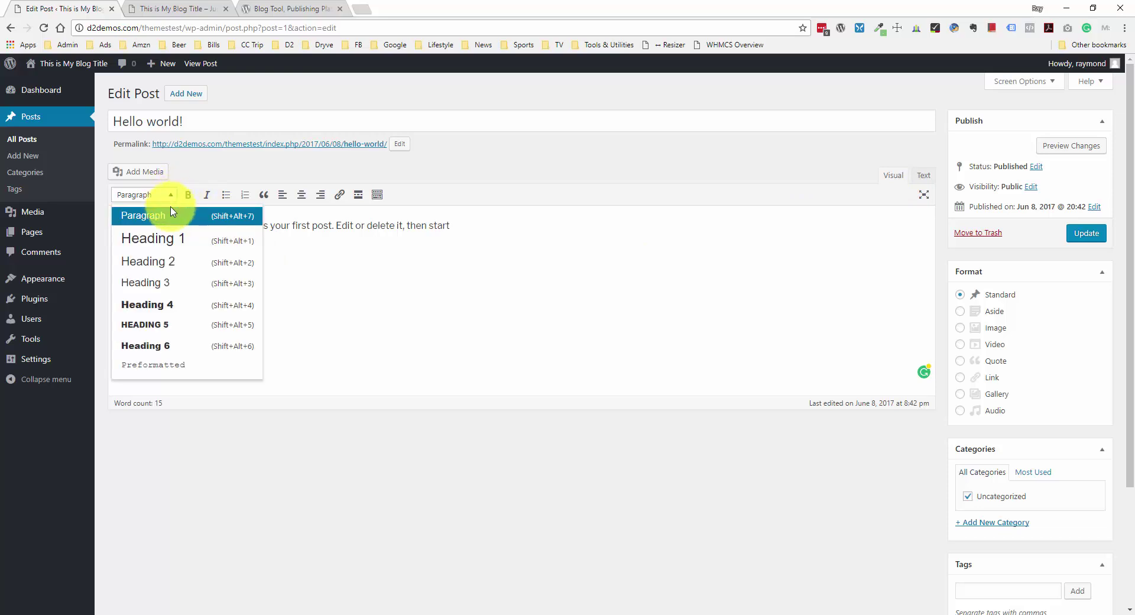
{"action": "scroll", "coordinate": [181, 305], "scroll_direction": "down", "scroll_amount": 1}
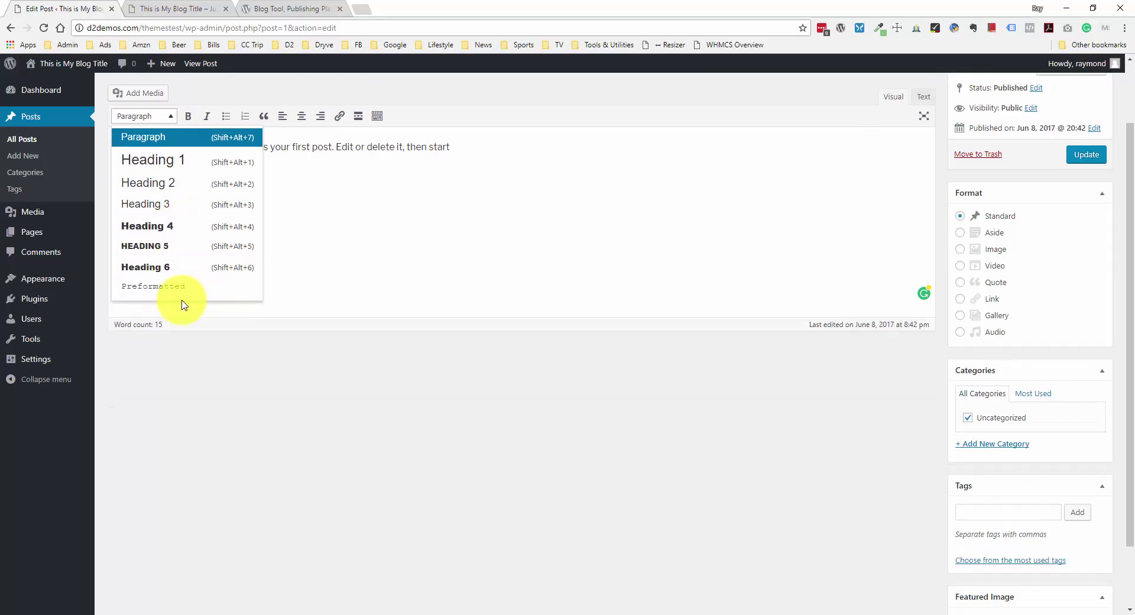
{"action": "scroll", "coordinate": [185, 283], "scroll_direction": "up", "scroll_amount": 1}
{"action": "left_click", "coordinate": [307, 231]}
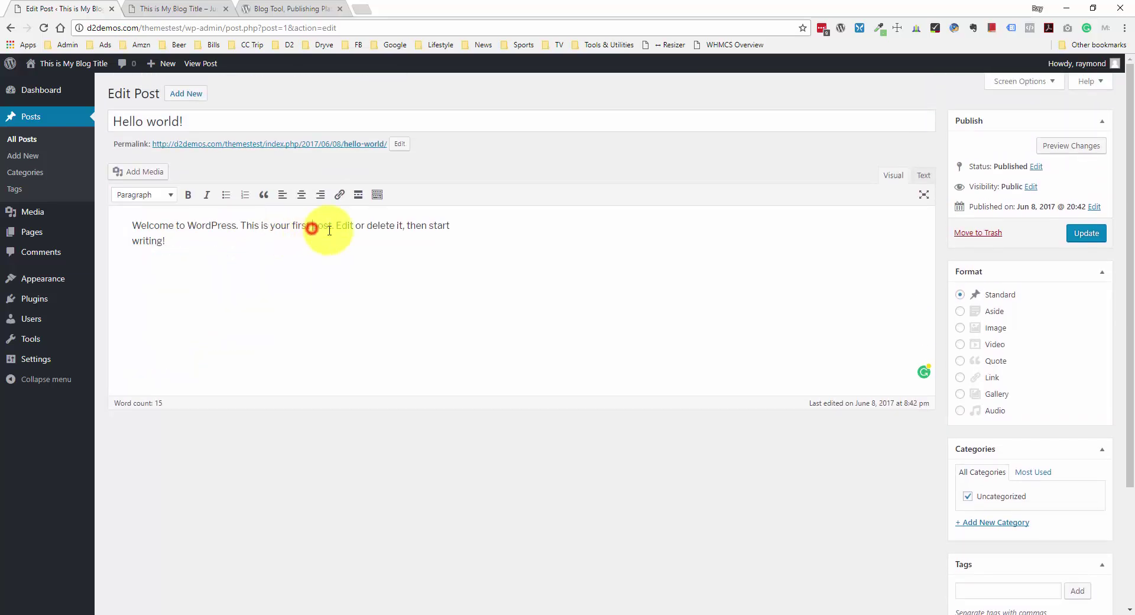
- Show the second toolbar row with the Toolbar Toggle and select the welcome paragraph
{"action": "left_click", "coordinate": [207, 239]}
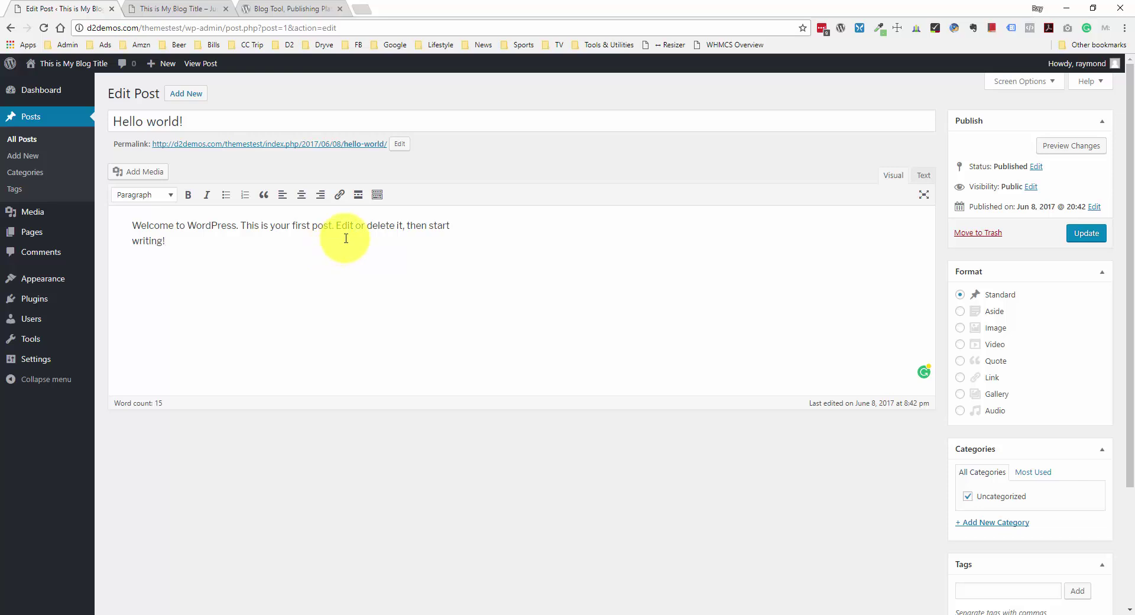
{"action": "left_click", "coordinate": [378, 196]}
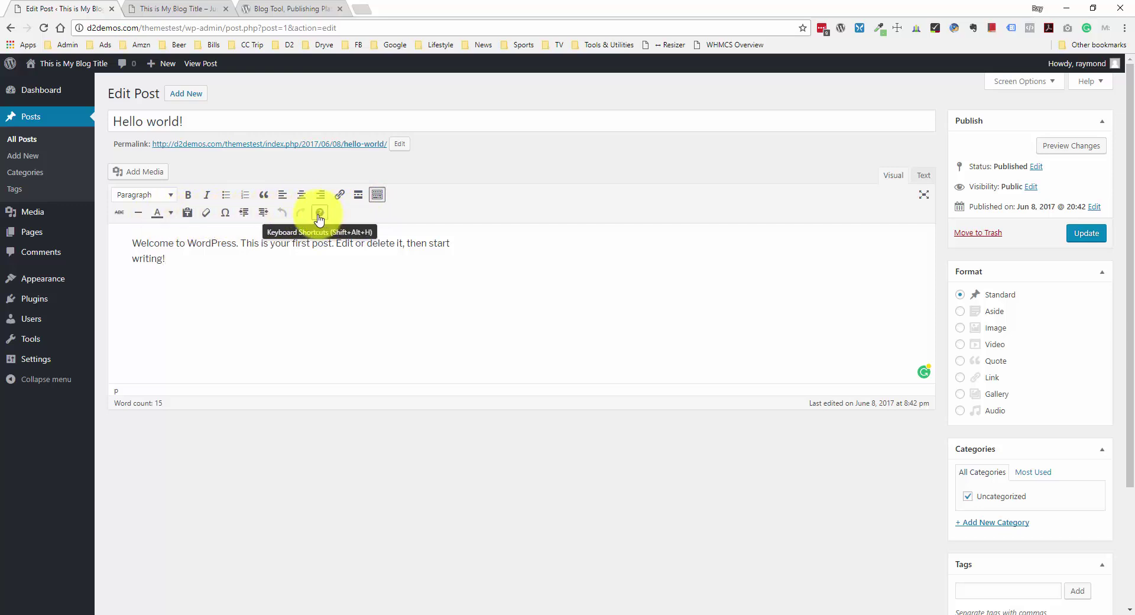
{"action": "left_click", "coordinate": [204, 252]}
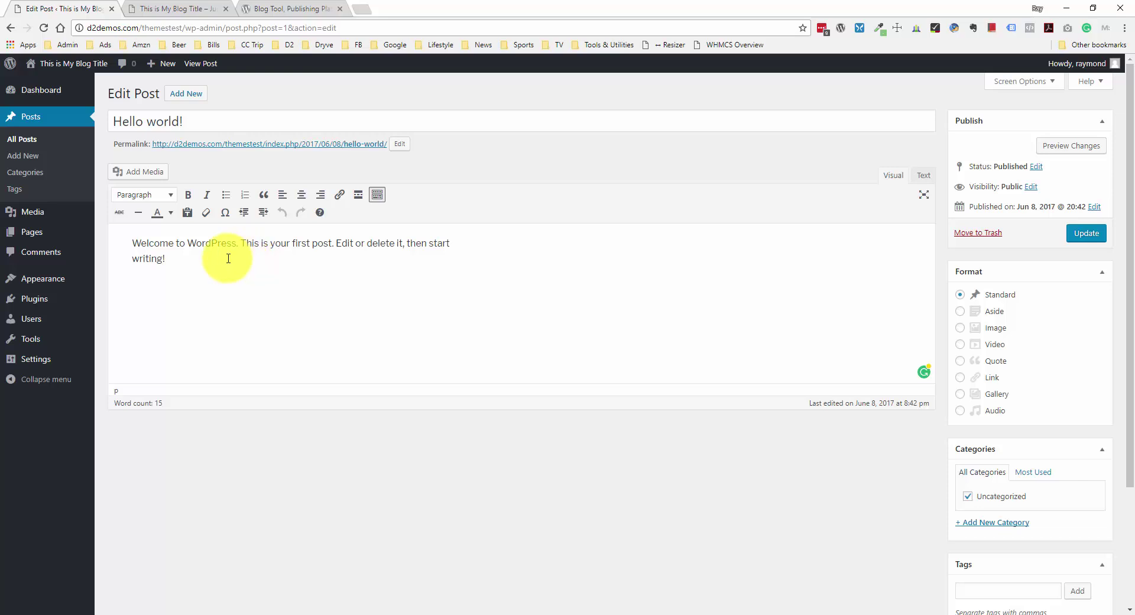
{"action": "left_click_drag", "start_coordinate": [228, 255], "coordinate": [135, 243]}
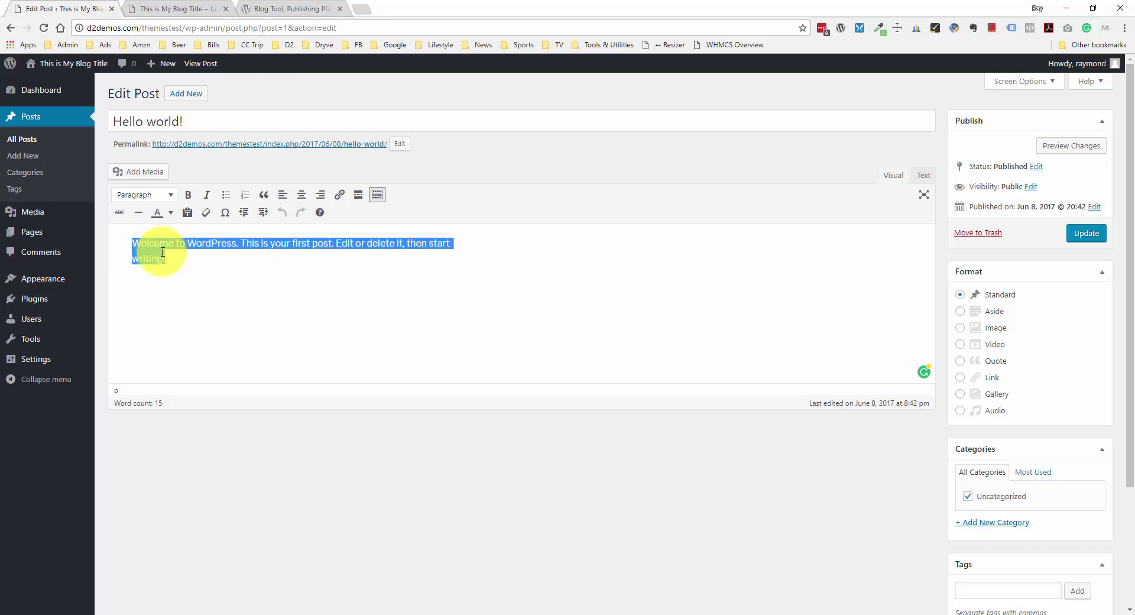
{"action": "left_click", "coordinate": [183, 260]}
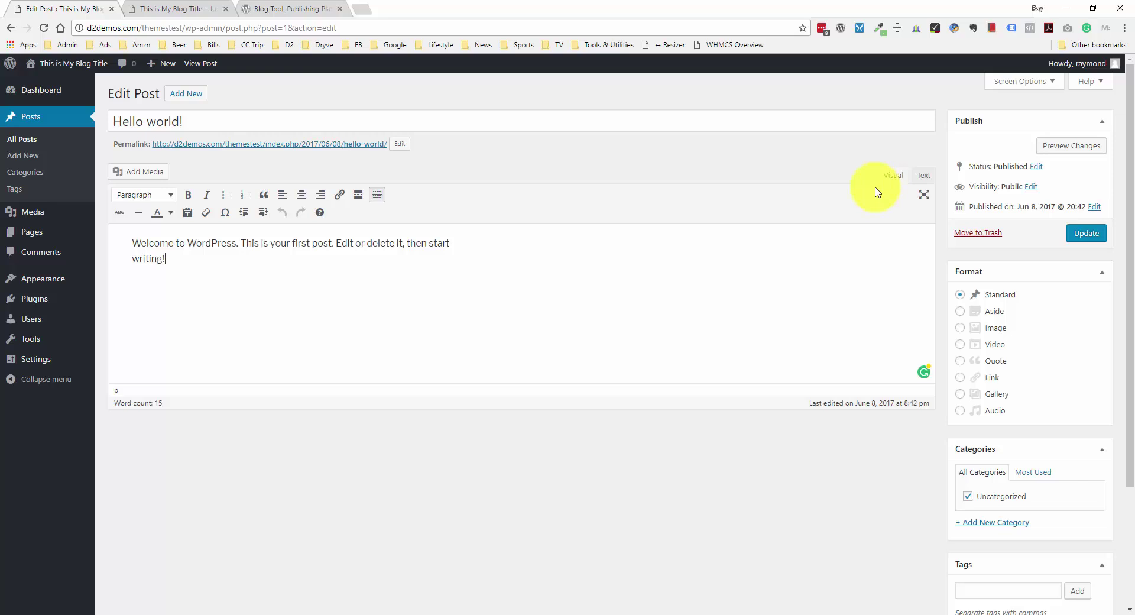
- Switch the post body to the Text tab and select its HTML source line
{"action": "left_click", "coordinate": [920, 176]}
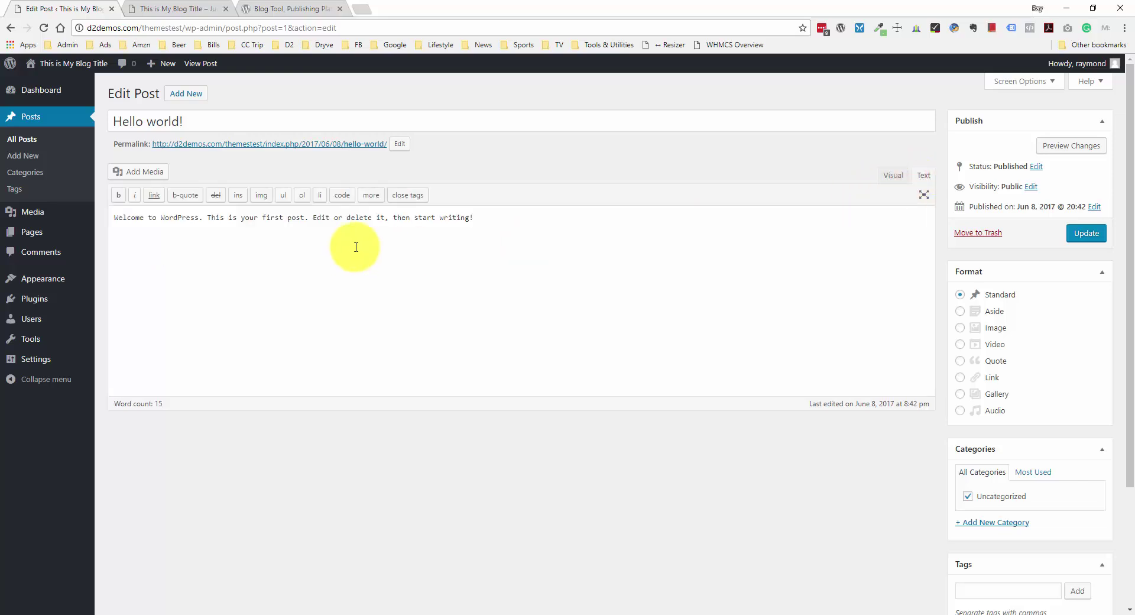
{"action": "left_click", "coordinate": [508, 214]}
{"action": "left_click_drag", "start_coordinate": [493, 214], "coordinate": [126, 217]}
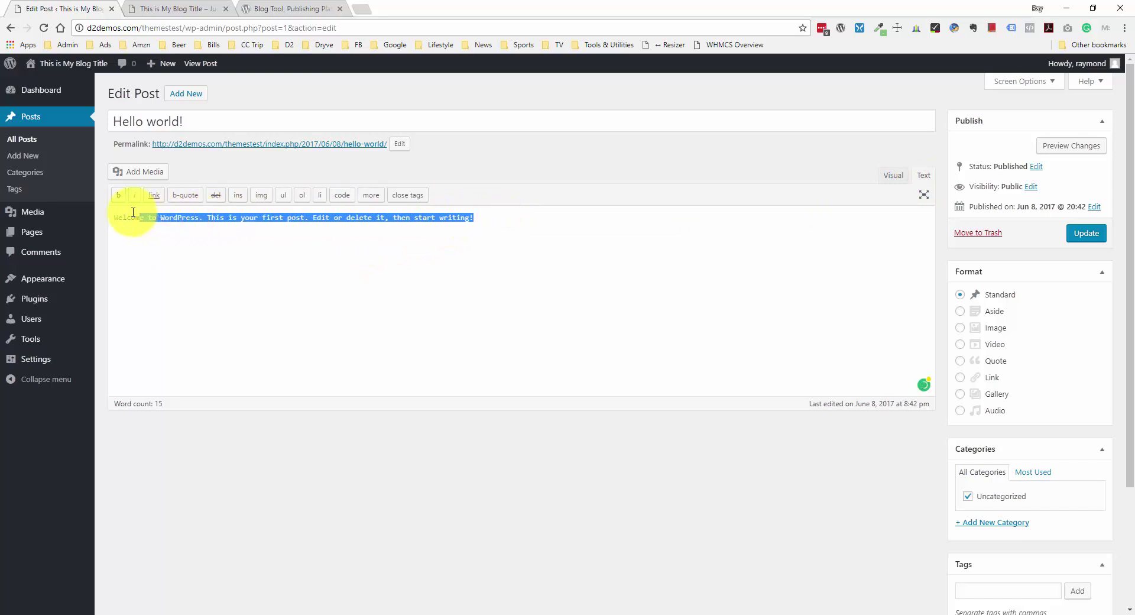
- Back in Visual view, bold the sentence 'Welcome to WordPress.'
{"action": "left_click", "coordinate": [887, 183]}
{"action": "left_click", "coordinate": [225, 248]}
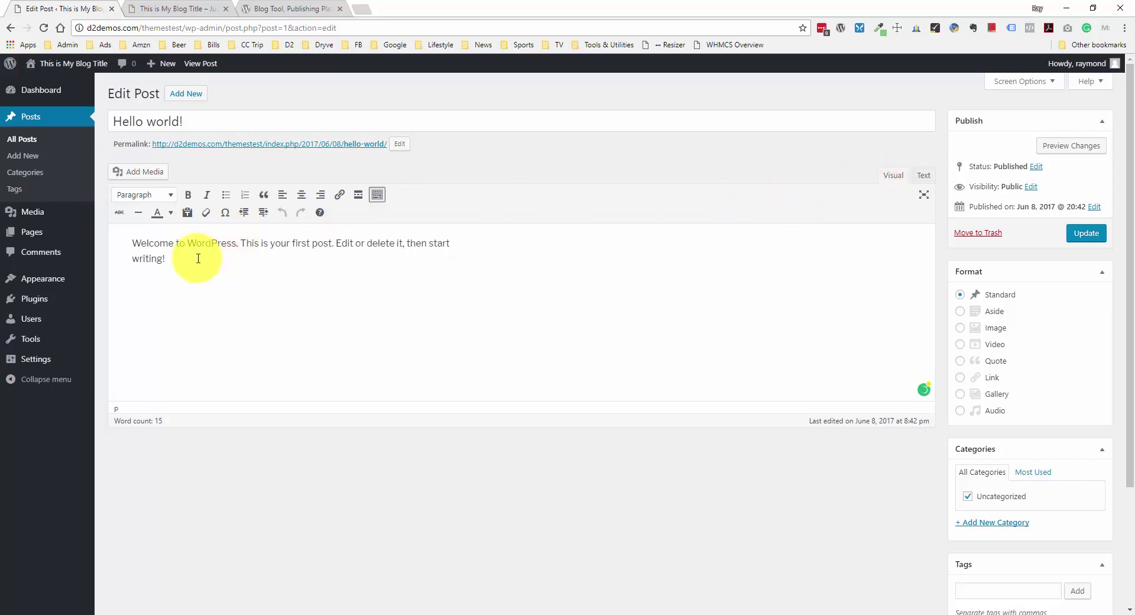
{"action": "left_click_drag", "start_coordinate": [131, 243], "coordinate": [237, 245]}
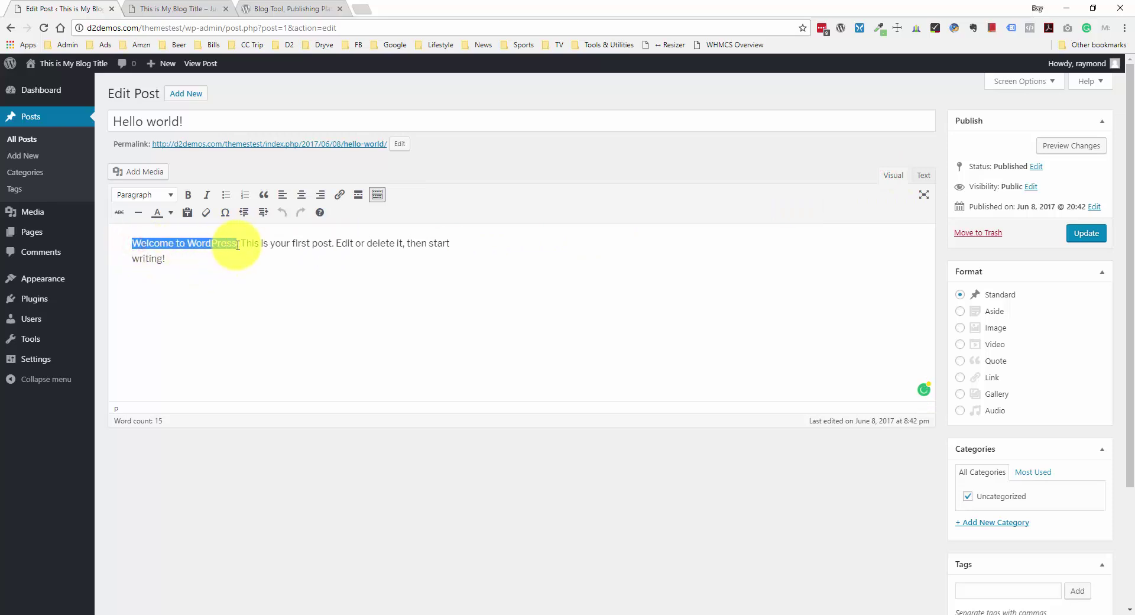
{"action": "left_click", "coordinate": [188, 195]}
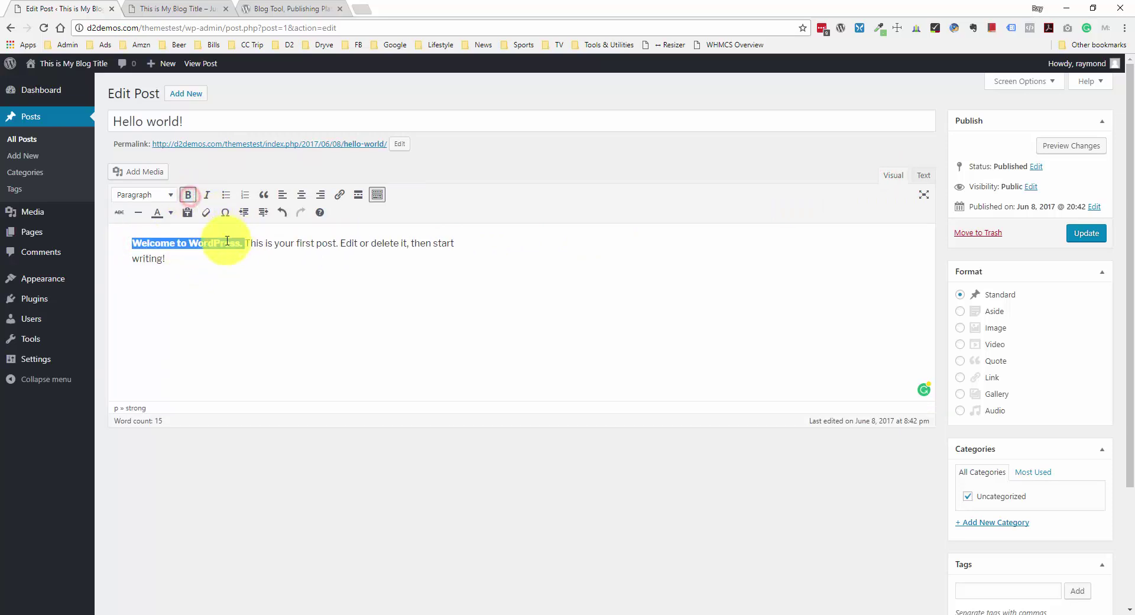
{"action": "left_click", "coordinate": [214, 253]}
{"action": "type", "text": "Headline #1"}
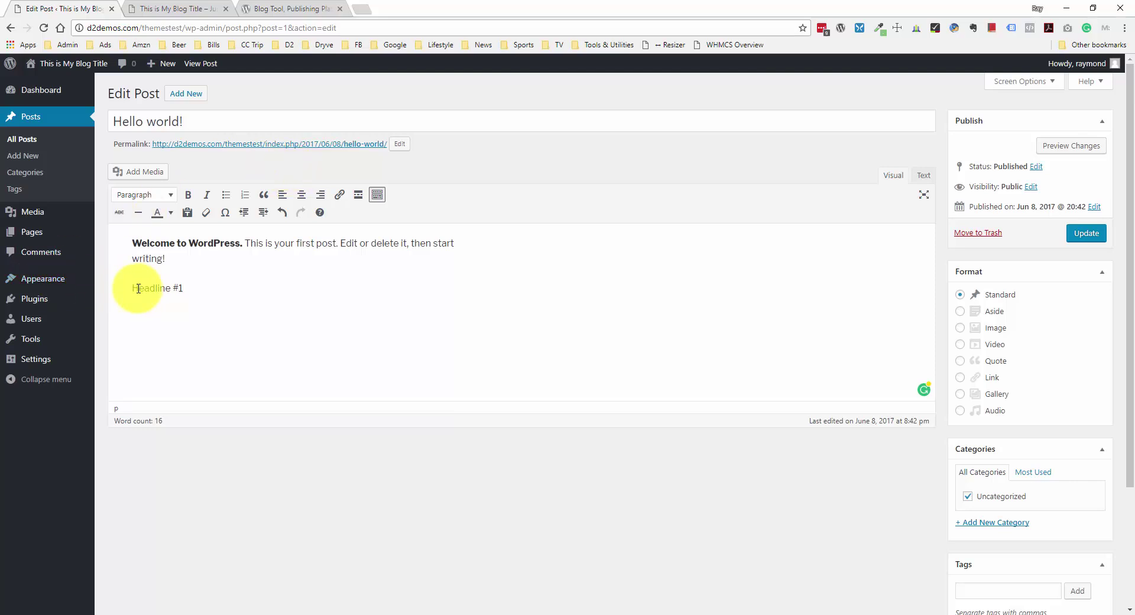
- Format the 'Headline #1' line as Heading 1 from the Paragraph dropdown
{"action": "left_click_drag", "start_coordinate": [134, 288], "coordinate": [183, 288]}
{"action": "left_click", "coordinate": [170, 194]}
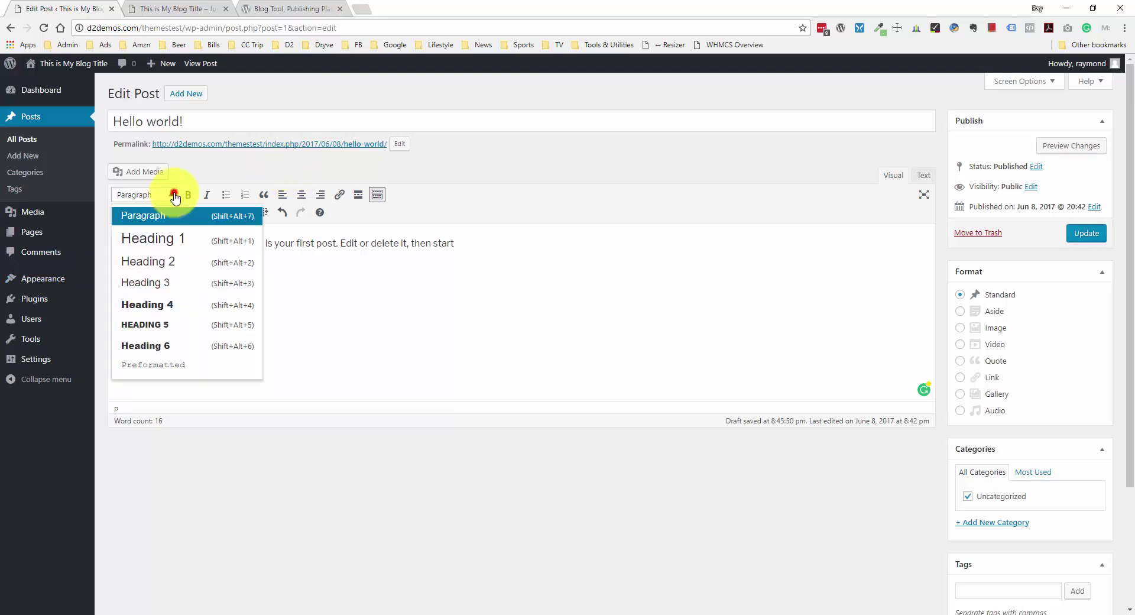
{"action": "left_click", "coordinate": [179, 247]}
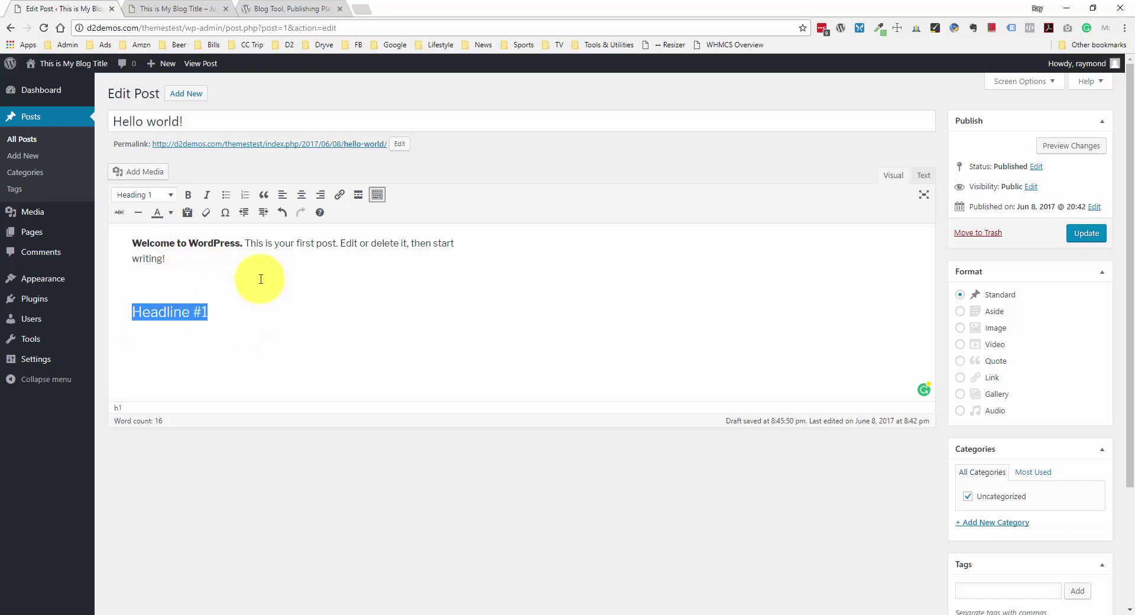
{"action": "left_click", "coordinate": [264, 243]}
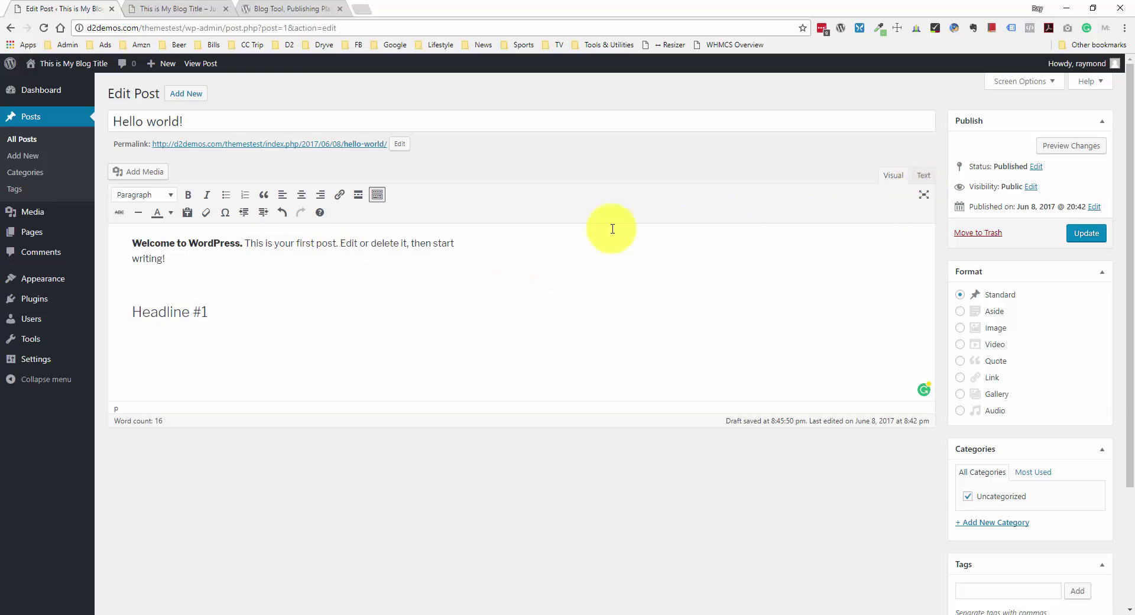
- Inspect the strong and h1 tags in Text view, then return to Visual view
{"action": "left_click", "coordinate": [922, 176]}
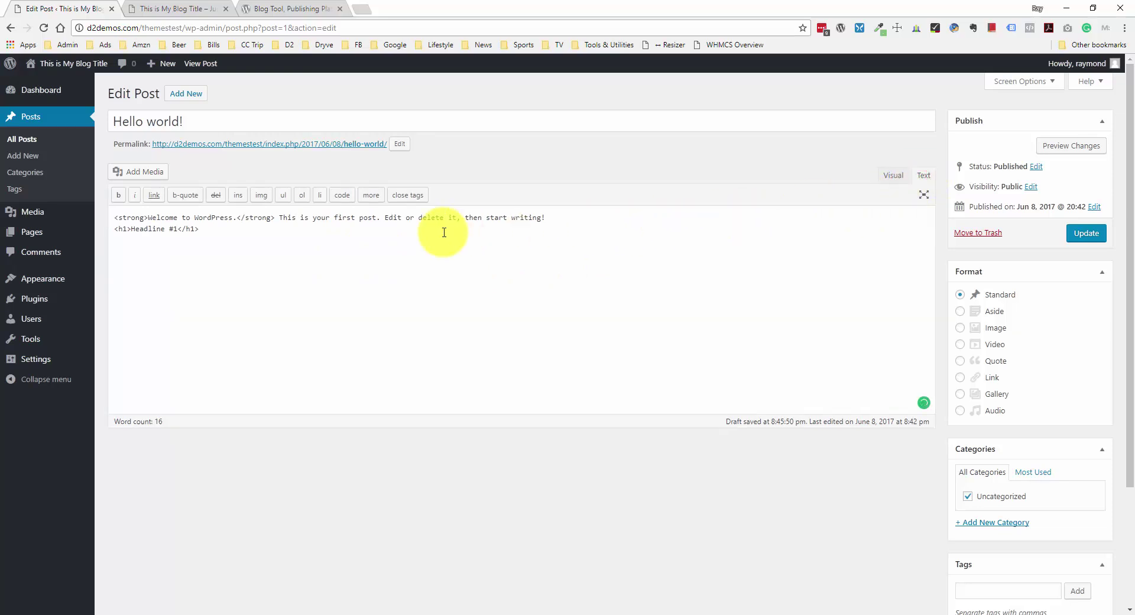
{"action": "left_click_drag", "start_coordinate": [149, 218], "coordinate": [115, 217]}
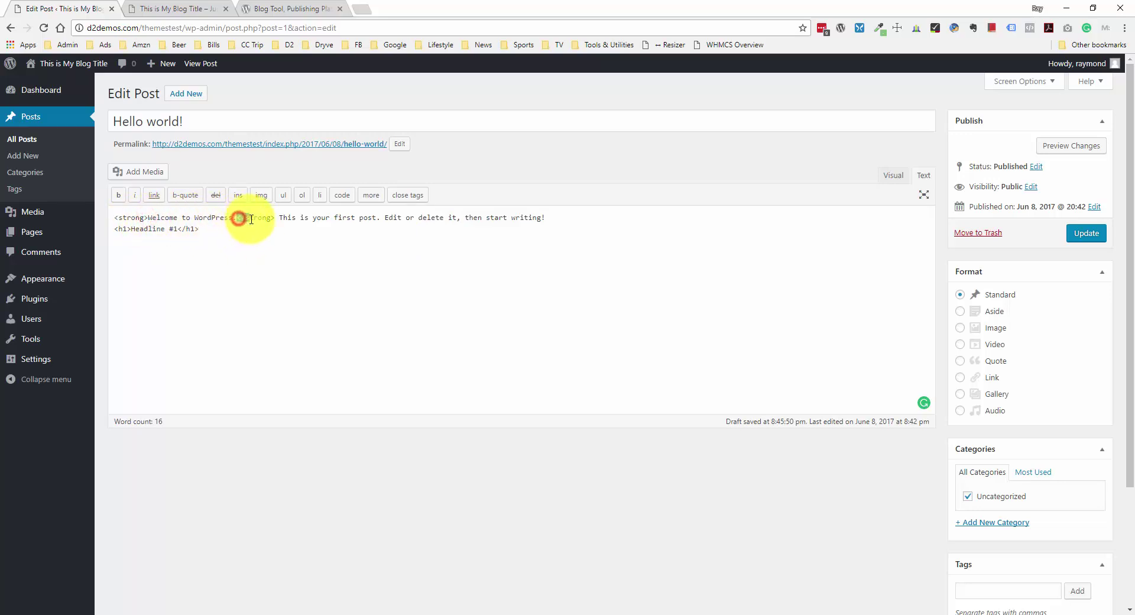
{"action": "left_click_drag", "start_coordinate": [236, 218], "coordinate": [276, 220]}
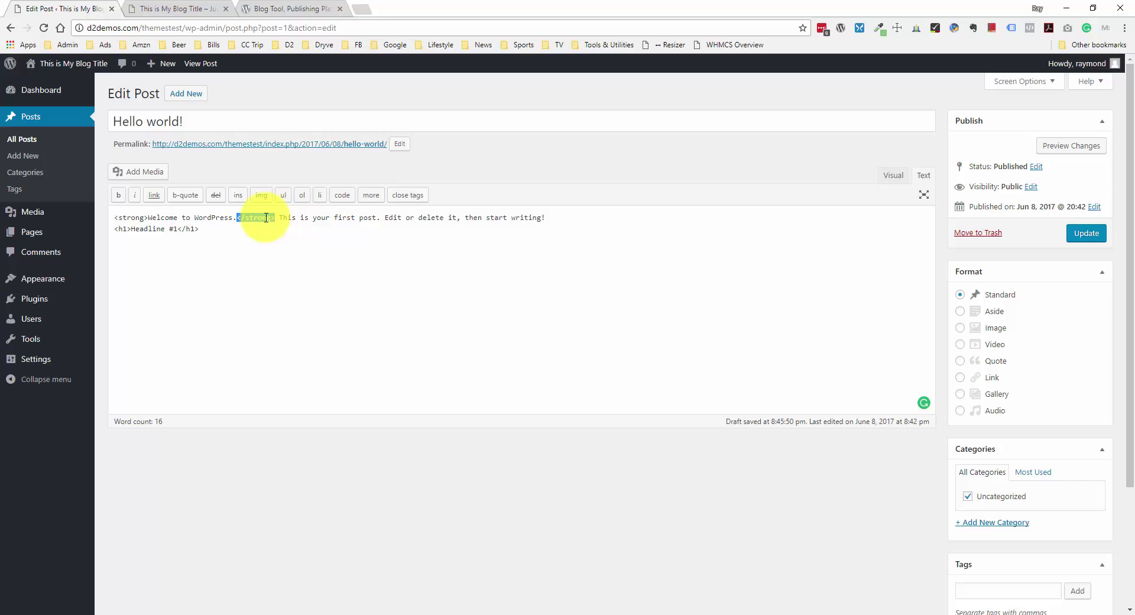
{"action": "left_click", "coordinate": [255, 220]}
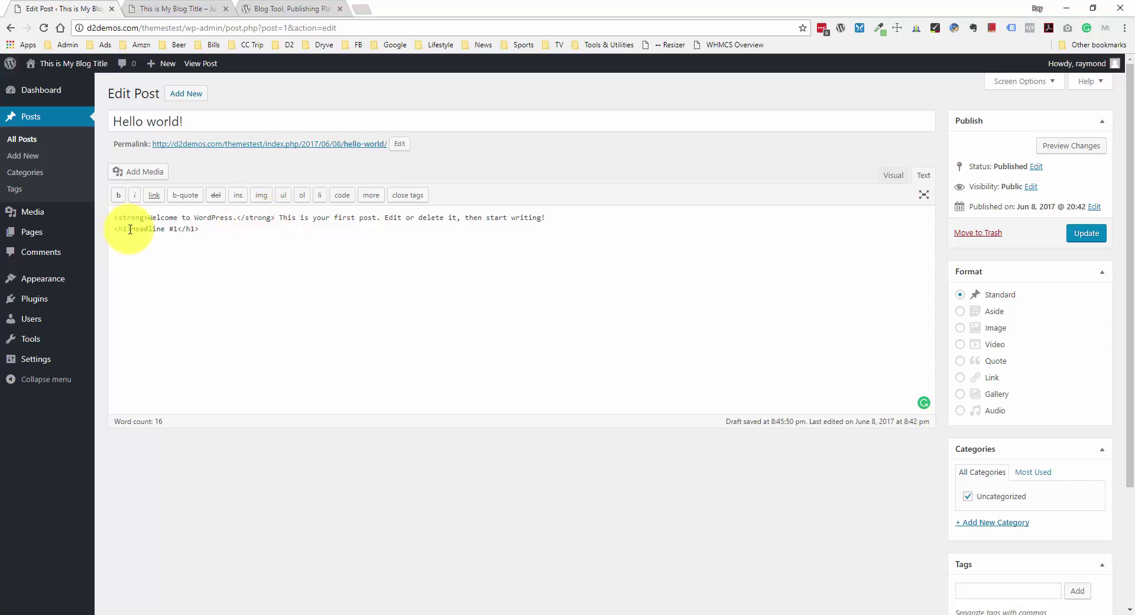
{"action": "left_click_drag", "start_coordinate": [131, 229], "coordinate": [115, 230]}
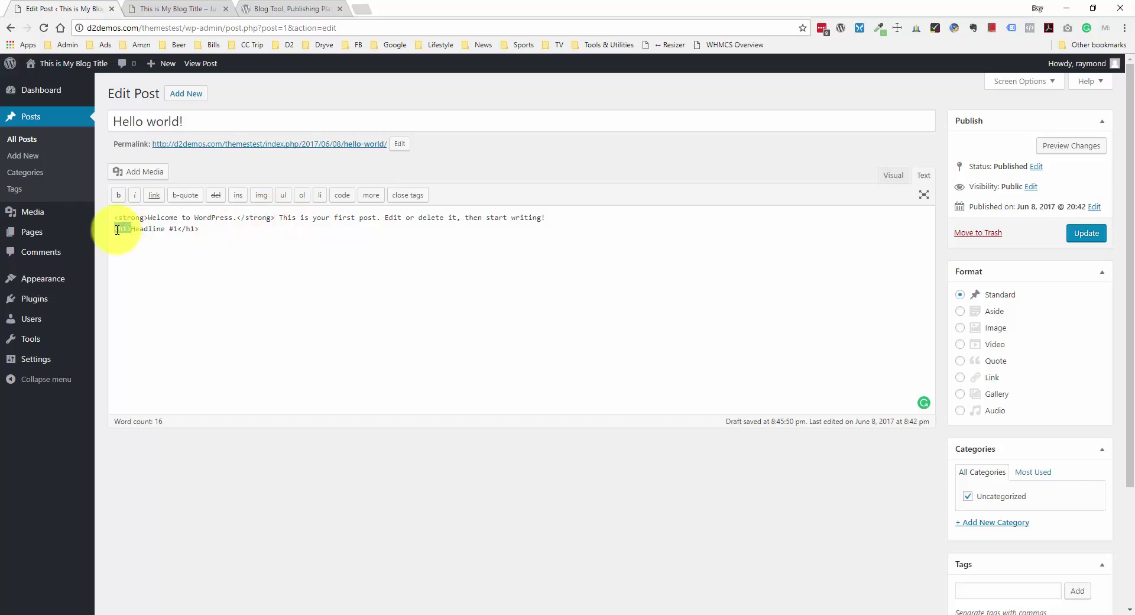
{"action": "mouse_move", "coordinate": [177, 230]}
{"action": "left_mouse_down"}
{"action": "mouse_move", "coordinate": [199, 231]}
{"action": "mouse_move", "coordinate": [185, 228]}
{"action": "left_mouse_up"}
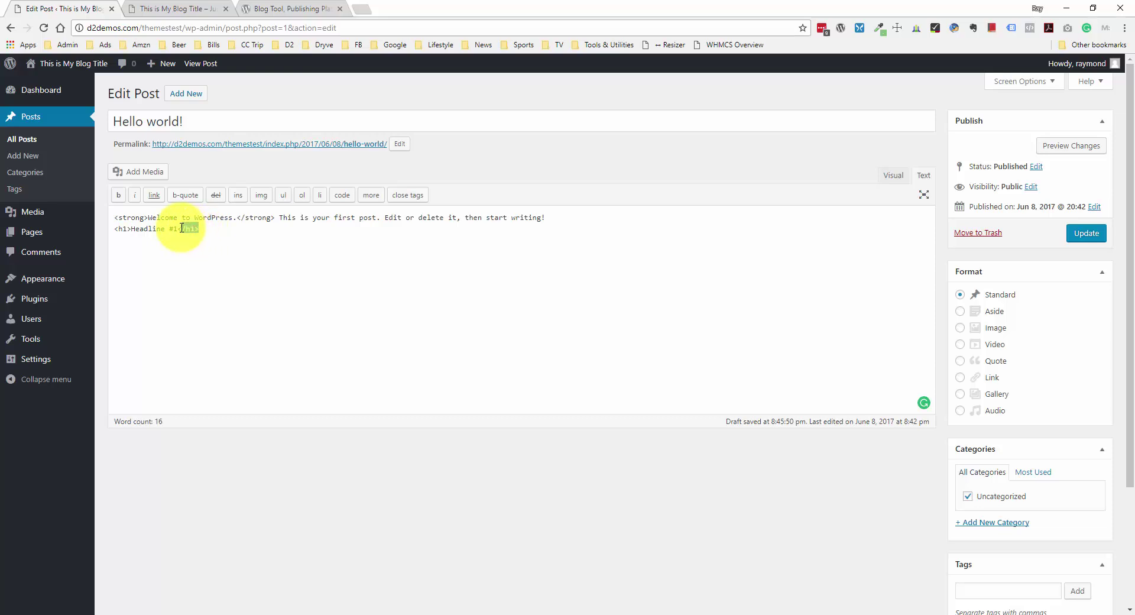
{"action": "type", "text": "</h1>"}
{"action": "left_click", "coordinate": [198, 230]}
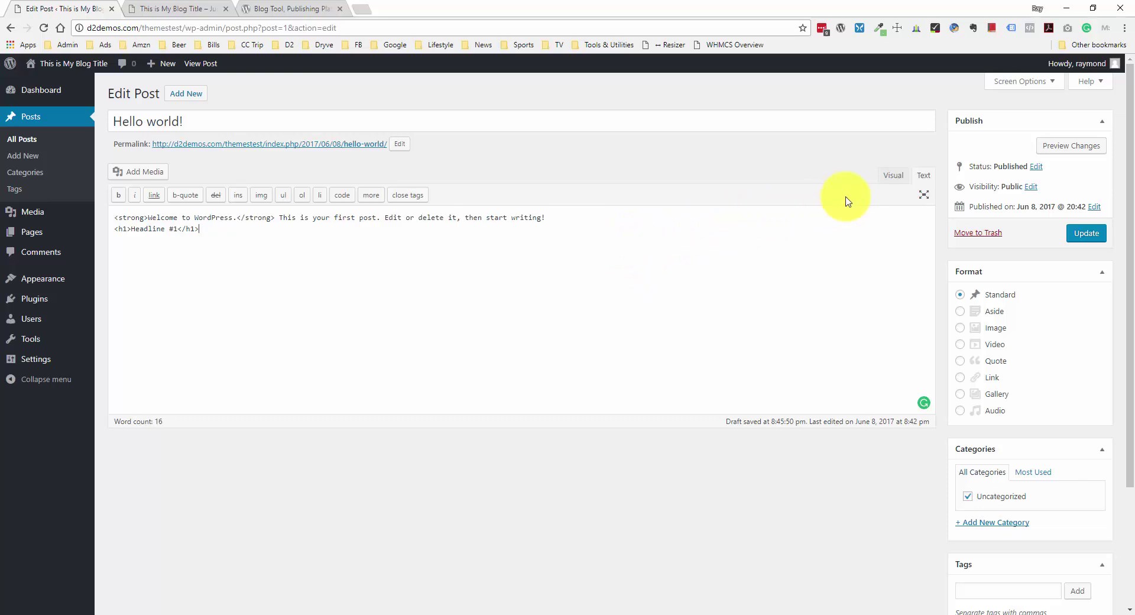
{"action": "left_click", "coordinate": [888, 176]}
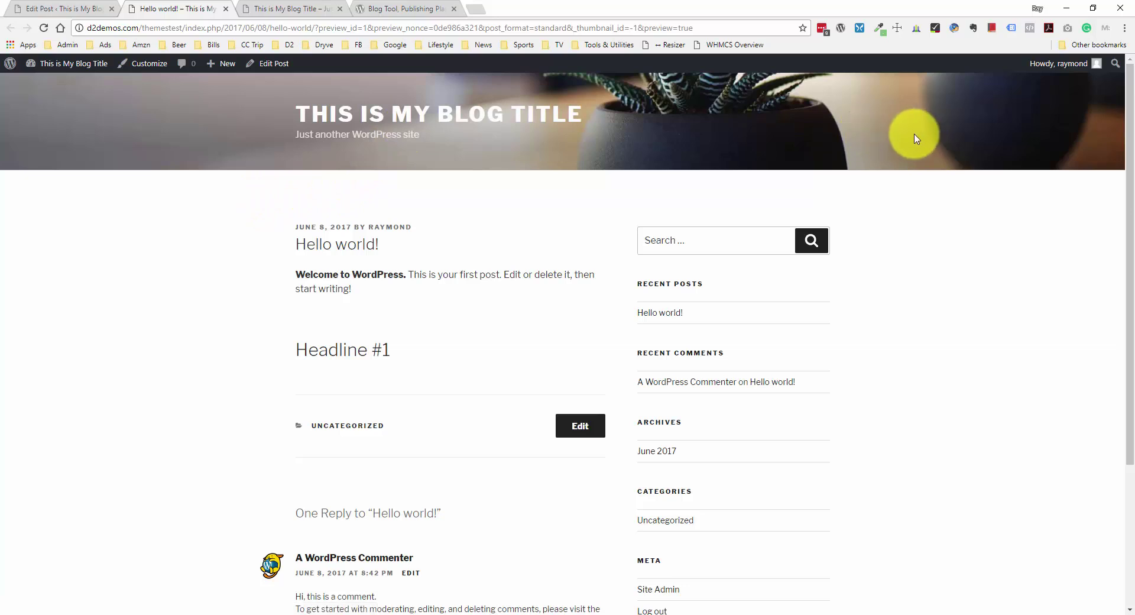
- Review the post preview, highlighting its title and date, then go back to Edit Post
{"action": "scroll", "coordinate": [908, 154], "scroll_direction": "down", "scroll_amount": 3}
{"action": "scroll", "coordinate": [903, 167], "scroll_direction": "up", "scroll_amount": 3}
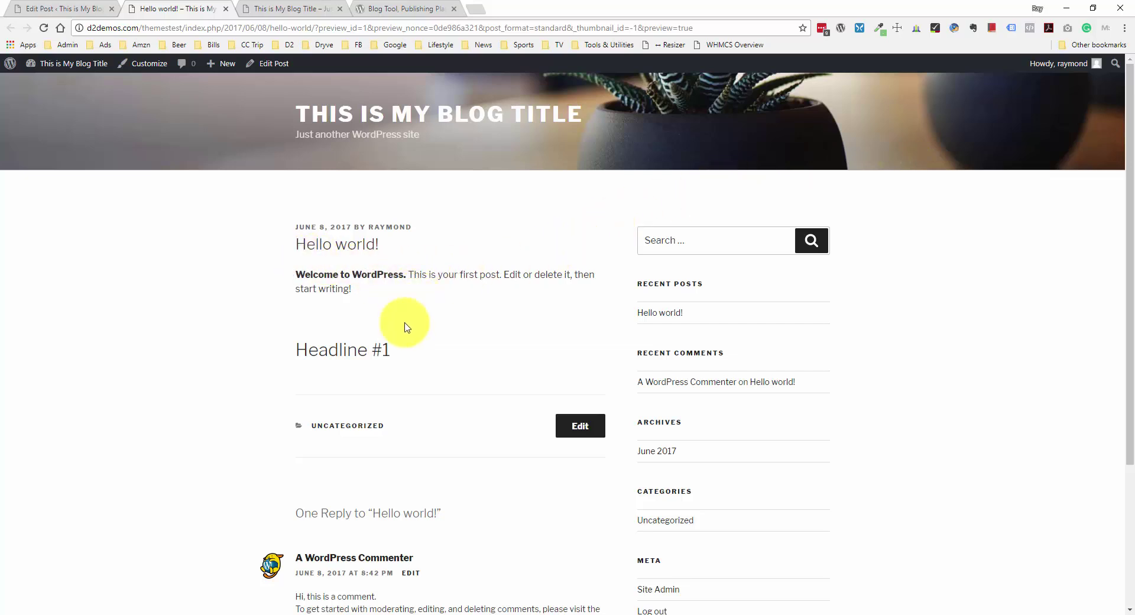
{"action": "left_click", "coordinate": [401, 352]}
{"action": "mouse_move", "coordinate": [400, 351]}
{"action": "left_mouse_down"}
{"action": "mouse_move", "coordinate": [299, 254]}
{"action": "mouse_move", "coordinate": [381, 246]}
{"action": "left_mouse_up"}
{"action": "left_click_drag", "start_coordinate": [291, 227], "coordinate": [373, 237]}
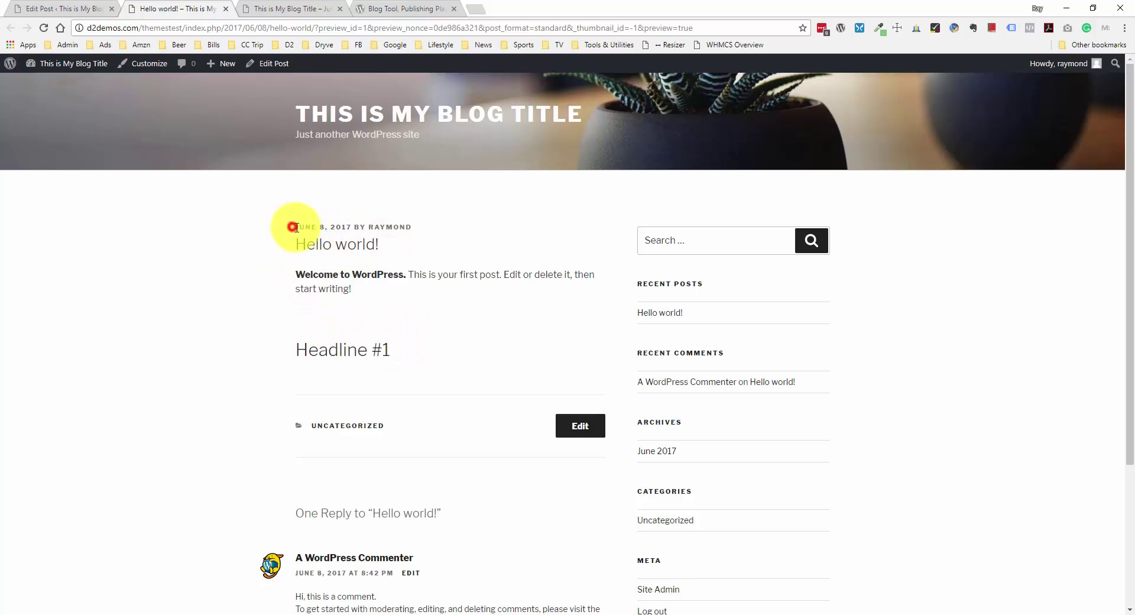
{"action": "left_click", "coordinate": [416, 229]}
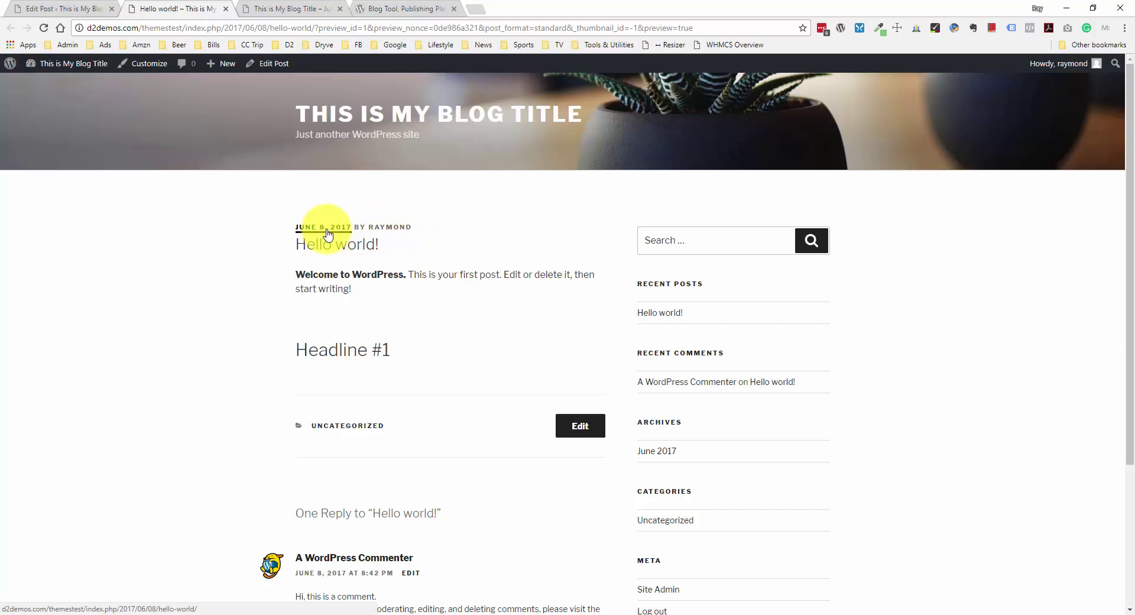
{"action": "scroll", "coordinate": [407, 273], "scroll_direction": "down", "scroll_amount": 3}
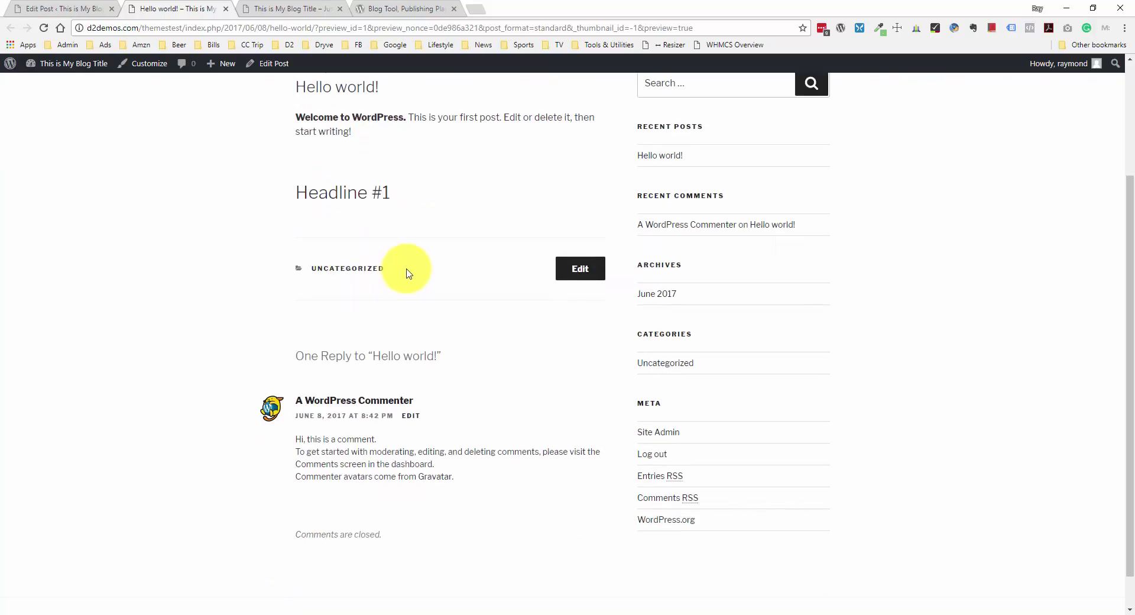
{"action": "scroll", "coordinate": [461, 272], "scroll_direction": "up", "scroll_amount": 3}
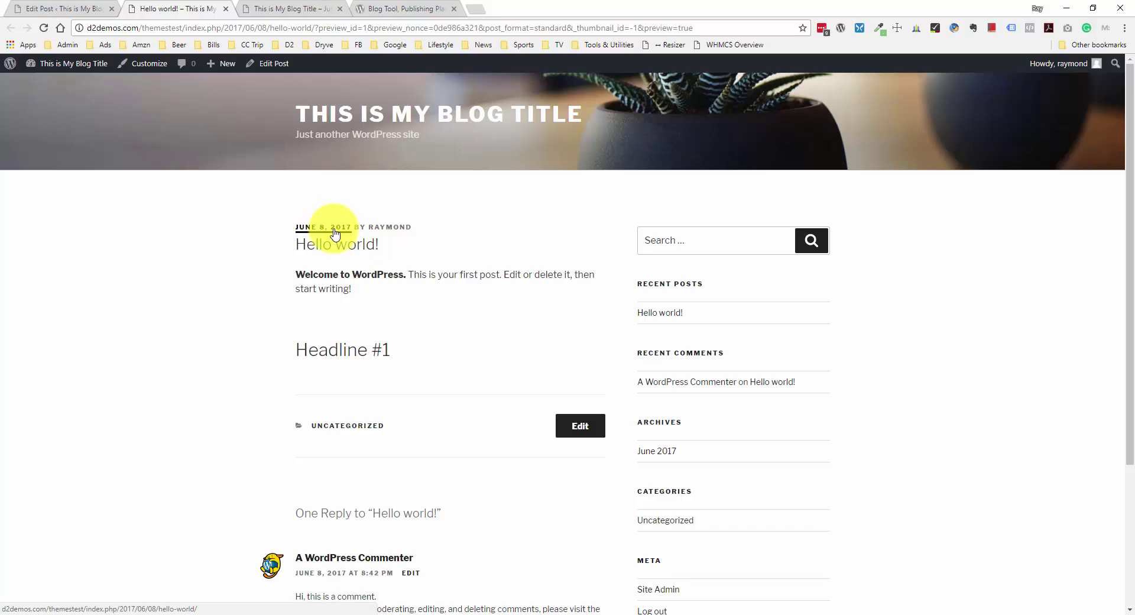
{"action": "scroll", "coordinate": [421, 254], "scroll_direction": "down", "scroll_amount": 3}
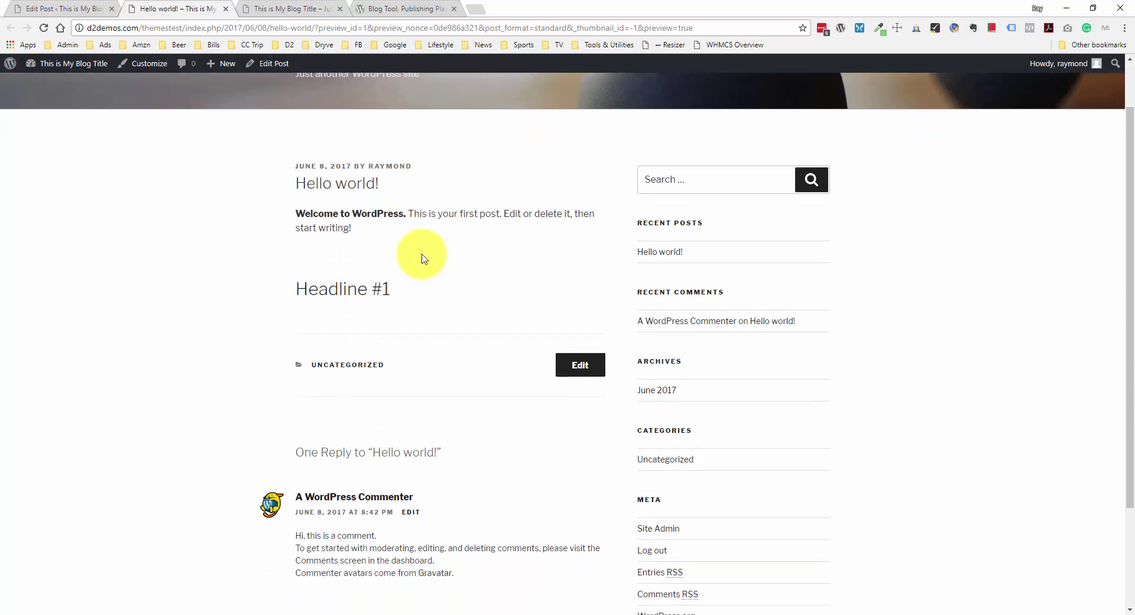
{"action": "scroll", "coordinate": [379, 245], "scroll_direction": "up", "scroll_amount": 3}
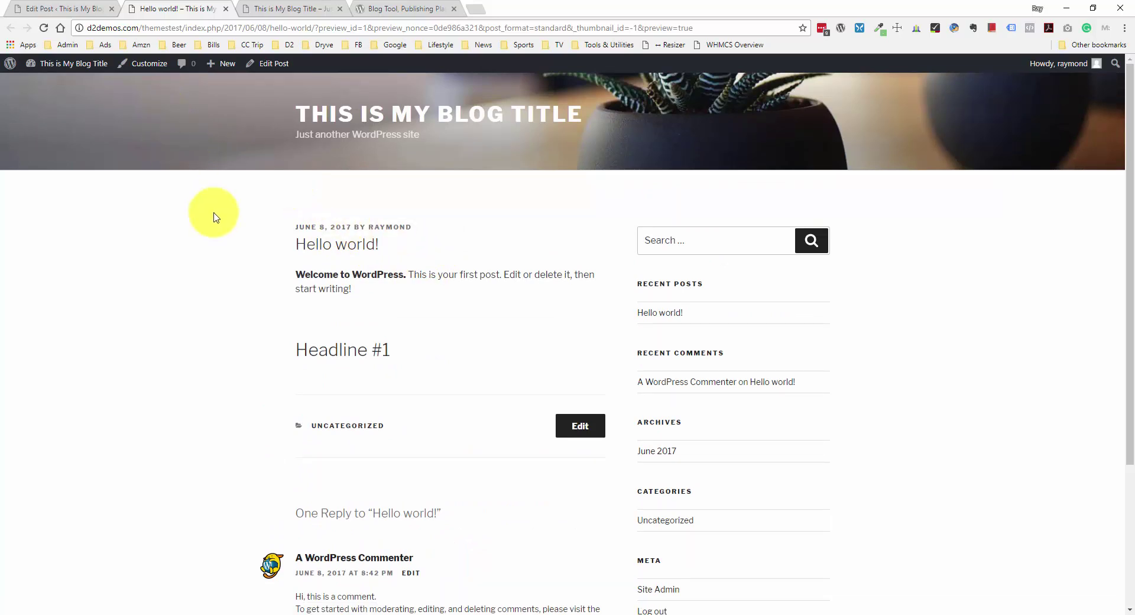
{"action": "scroll", "coordinate": [213, 217], "scroll_direction": "down", "scroll_amount": 2}
{"action": "scroll", "coordinate": [213, 210], "scroll_direction": "up", "scroll_amount": 2}
{"action": "left_click", "coordinate": [92, 13]}
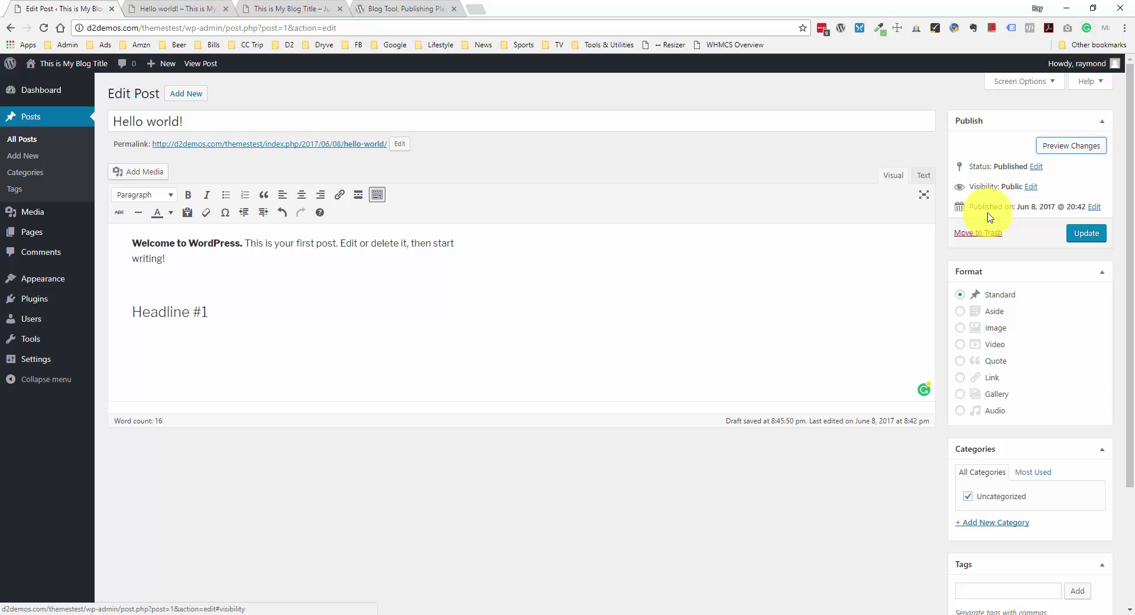
- Change the publish date's year to 2018, making it Jun 8, 2018 at 20:42
{"action": "left_click_drag", "start_coordinate": [969, 207], "coordinate": [1056, 211]}
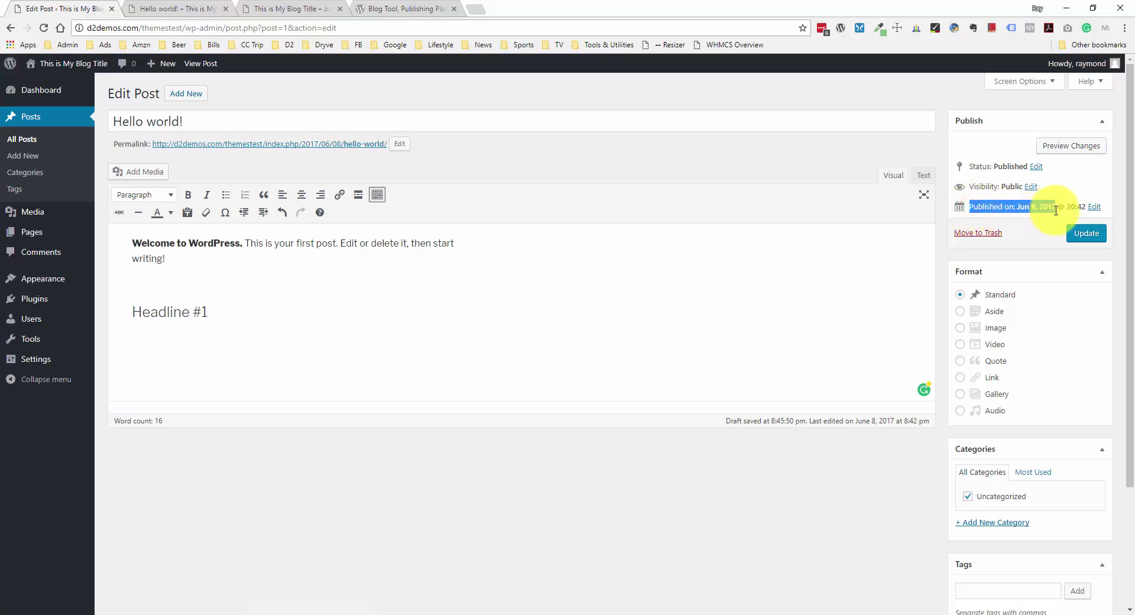
{"action": "left_click", "coordinate": [1058, 212]}
{"action": "left_click", "coordinate": [1095, 207]}
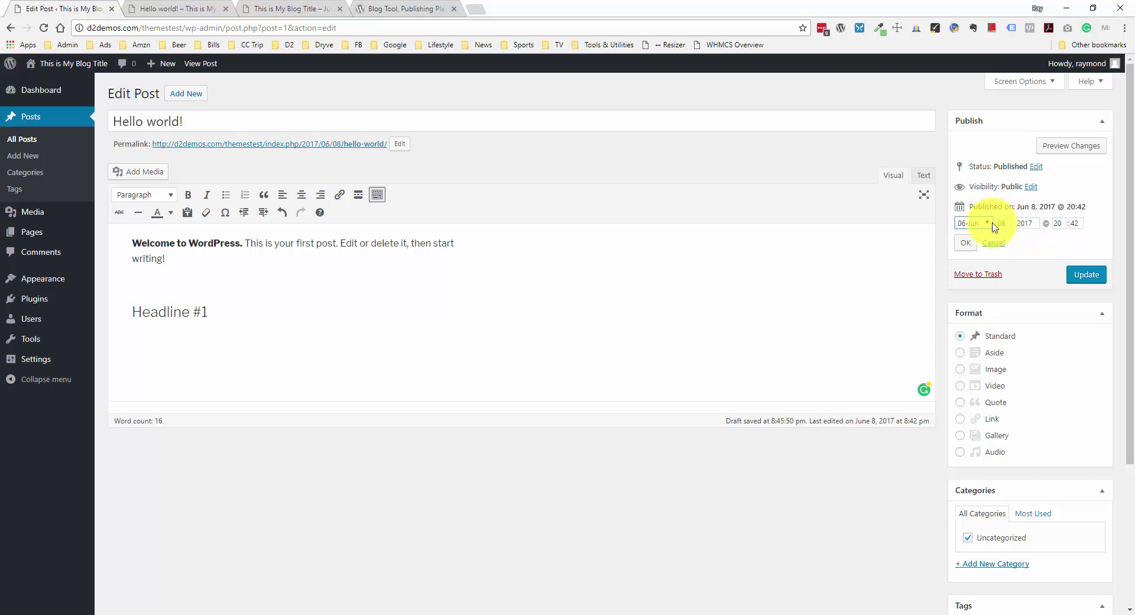
{"action": "left_click", "coordinate": [991, 224]}
{"action": "left_click", "coordinate": [1028, 223]}
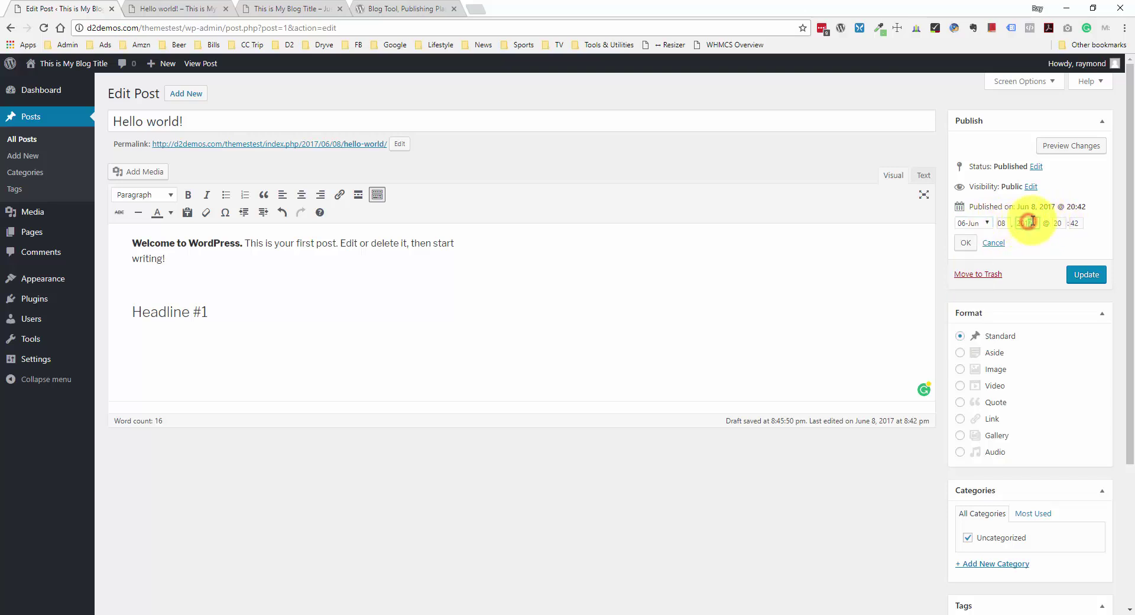
{"action": "type", "text": "2018"}
{"action": "left_click", "coordinate": [965, 243]}
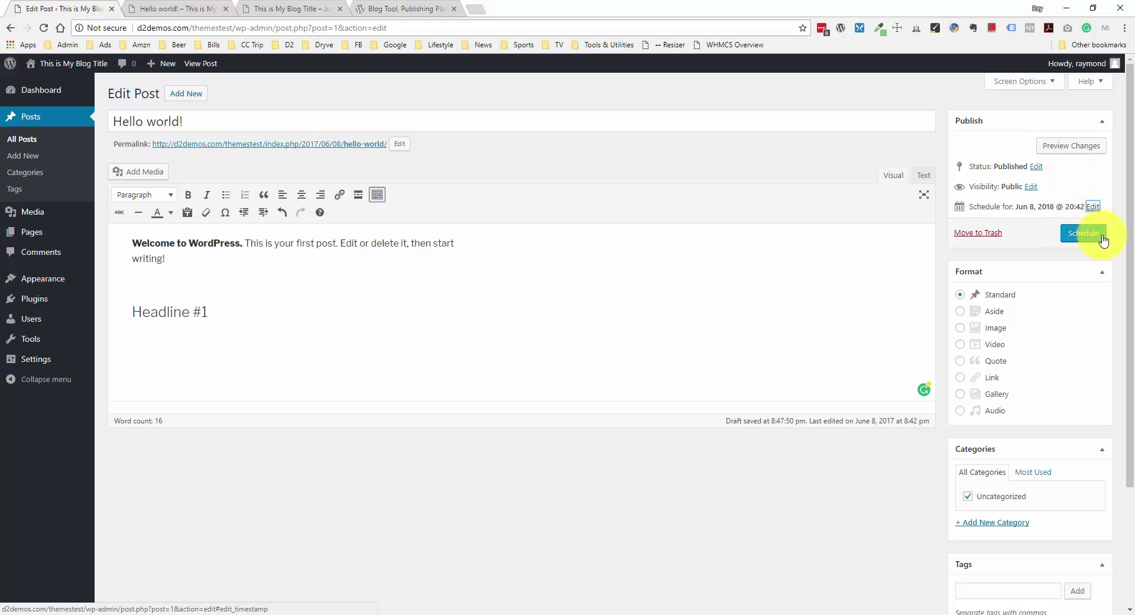
{"action": "left_click", "coordinate": [1092, 207]}
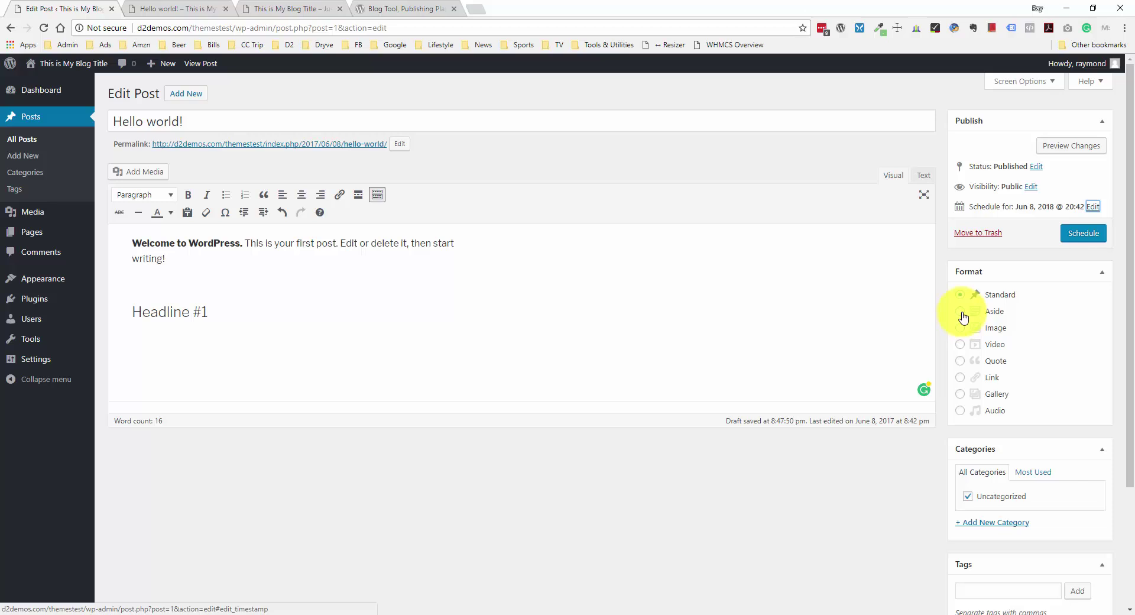
{"action": "left_click", "coordinate": [961, 362]}
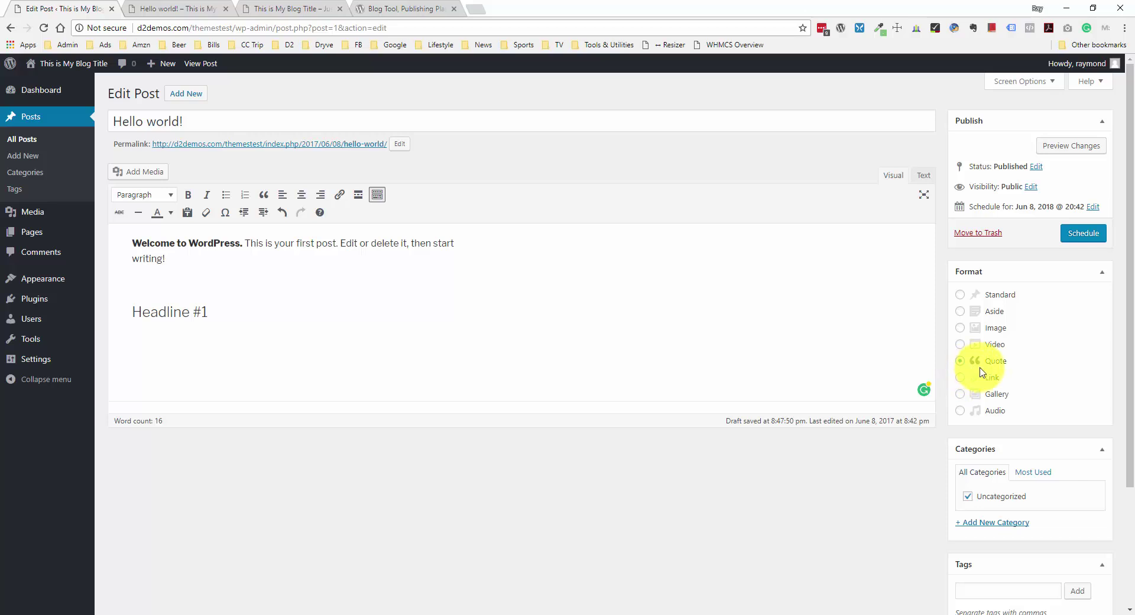
{"action": "scroll", "coordinate": [1027, 342], "scroll_direction": "down", "scroll_amount": 1}
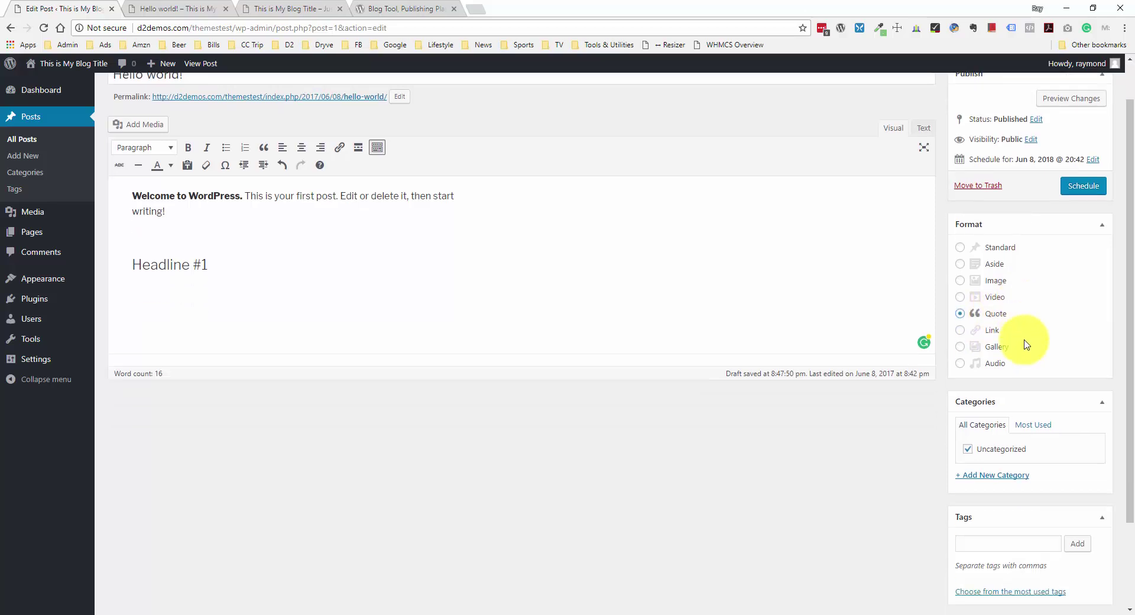
{"action": "scroll", "coordinate": [1027, 341], "scroll_direction": "up", "scroll_amount": 1}
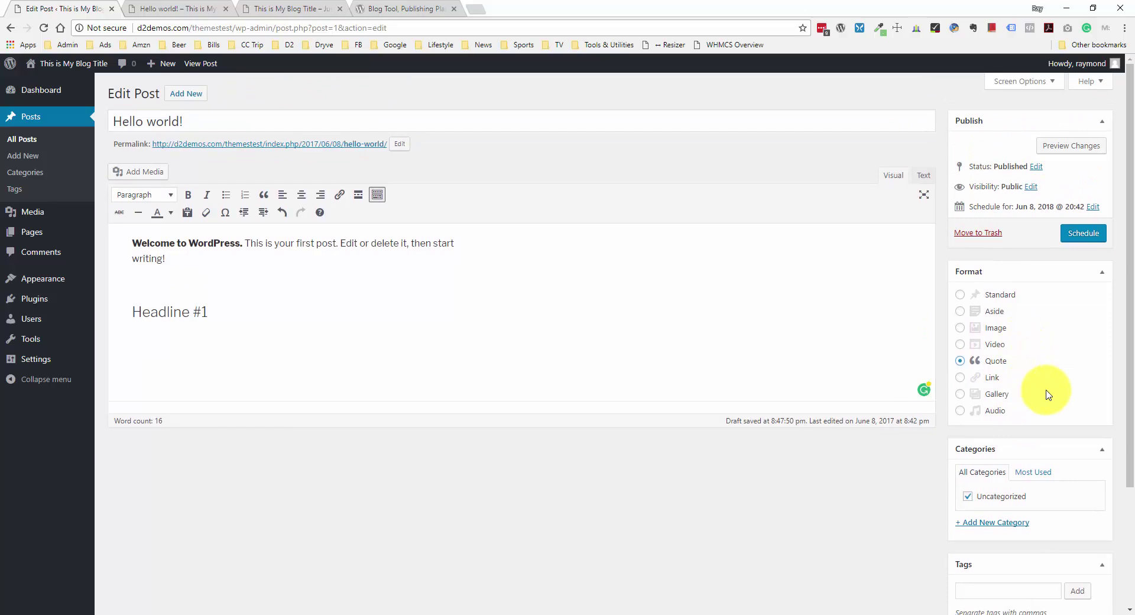
{"action": "left_click", "coordinate": [960, 295]}
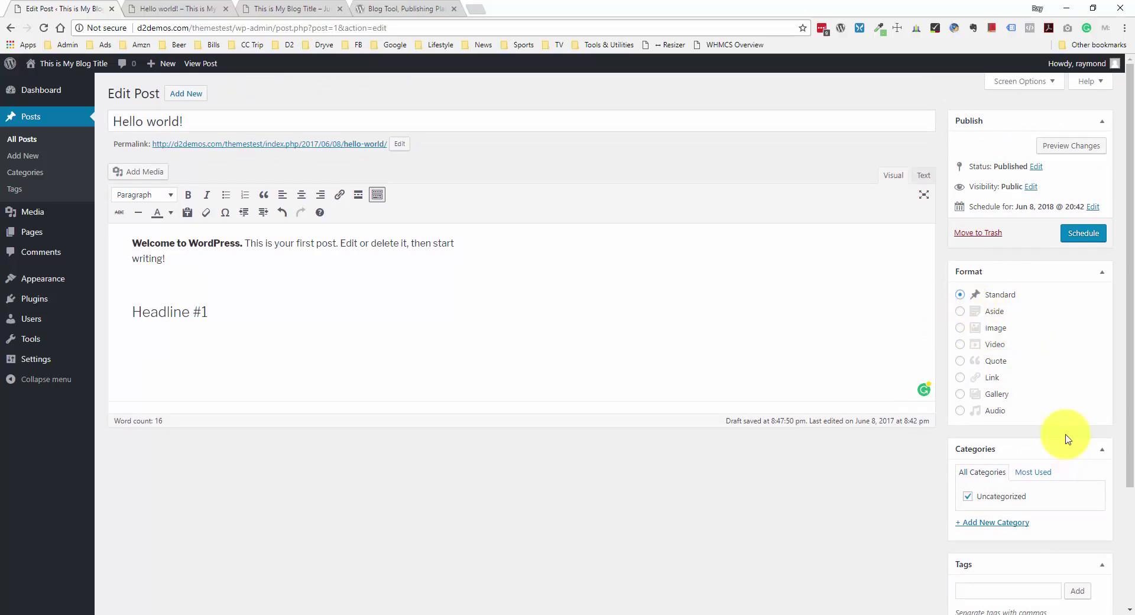
{"action": "scroll", "coordinate": [1065, 436], "scroll_direction": "down", "scroll_amount": 1}
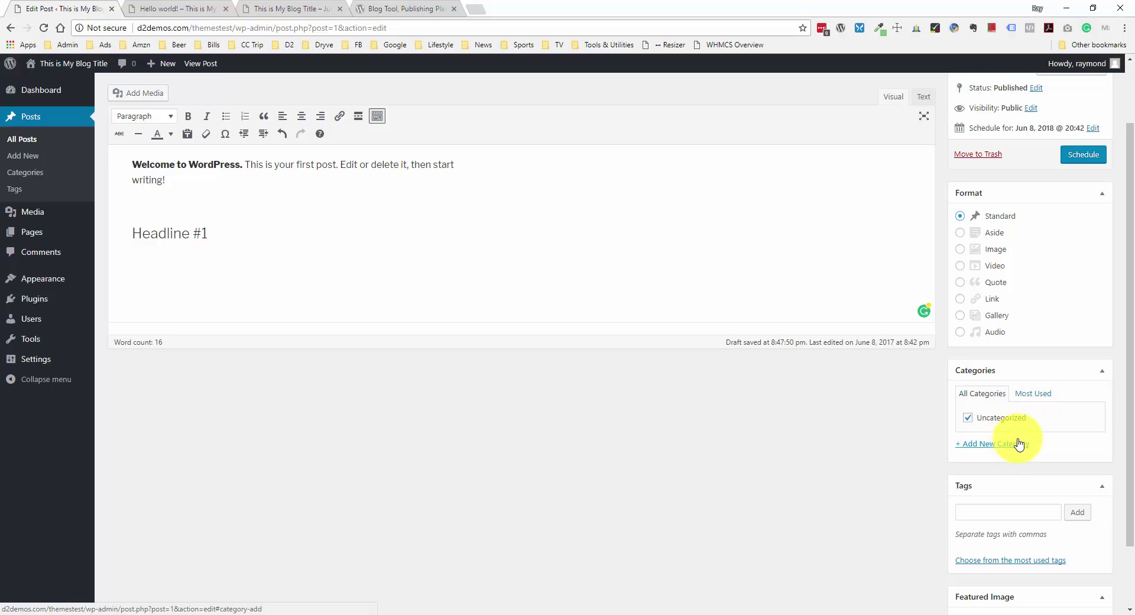
{"action": "scroll", "coordinate": [1018, 443], "scroll_direction": "down", "scroll_amount": 2}
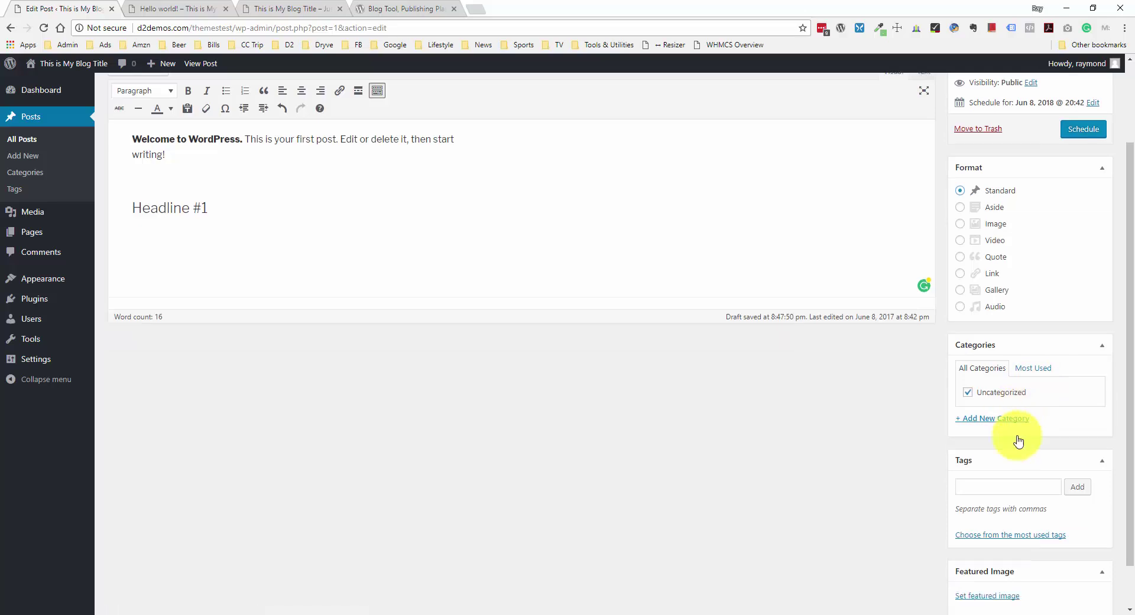
{"action": "scroll", "coordinate": [1018, 442], "scroll_direction": "down", "scroll_amount": 2}
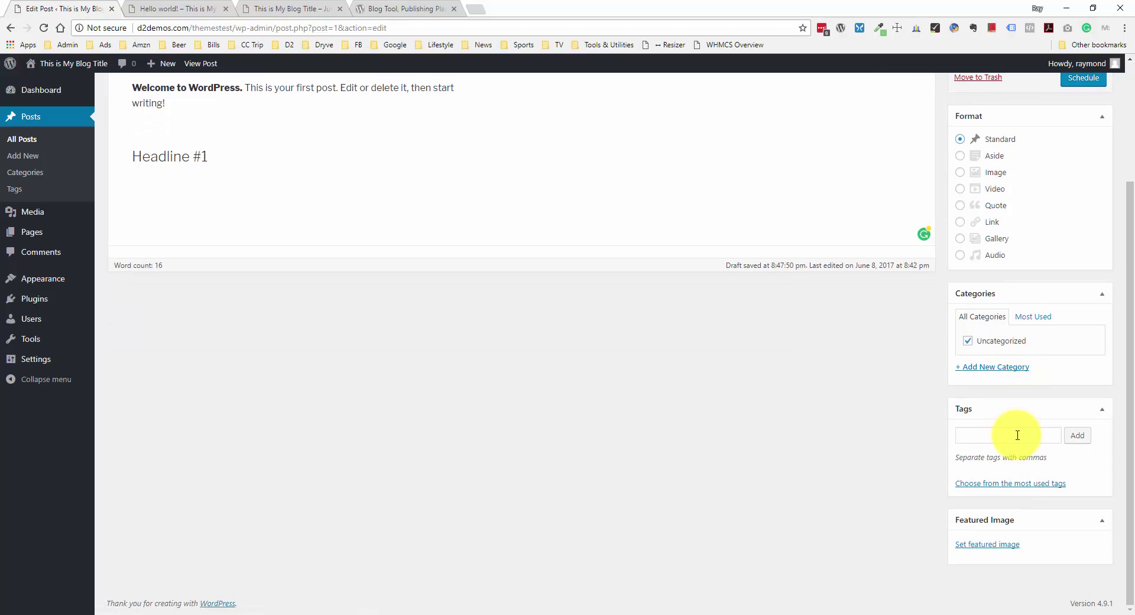
{"action": "scroll", "coordinate": [828, 430], "scroll_direction": "up", "scroll_amount": 6}
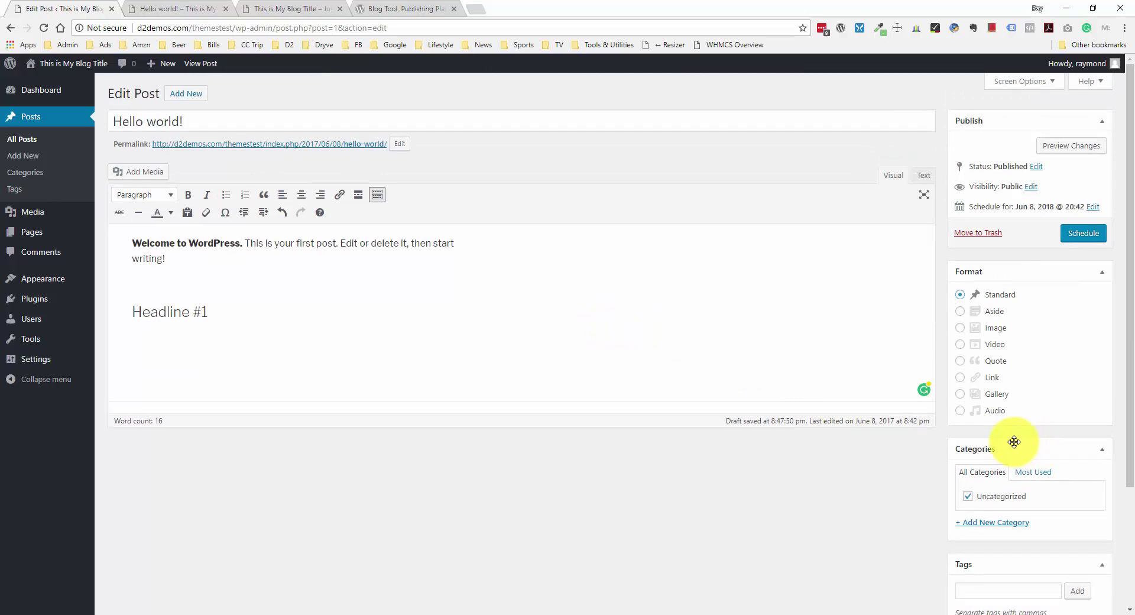
{"action": "scroll", "coordinate": [1013, 440], "scroll_direction": "down", "scroll_amount": 1}
{"action": "scroll", "coordinate": [1012, 440], "scroll_direction": "down", "scroll_amount": 1}
{"action": "scroll", "coordinate": [1012, 431], "scroll_direction": "down", "scroll_amount": 1}
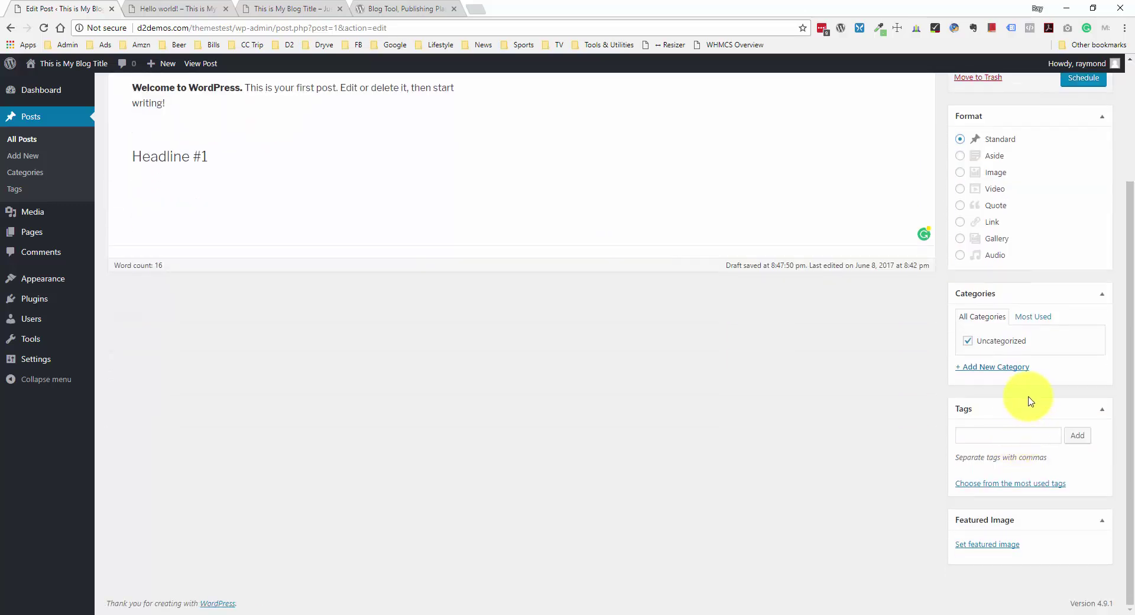
{"action": "scroll", "coordinate": [1031, 401], "scroll_direction": "up", "scroll_amount": 3}
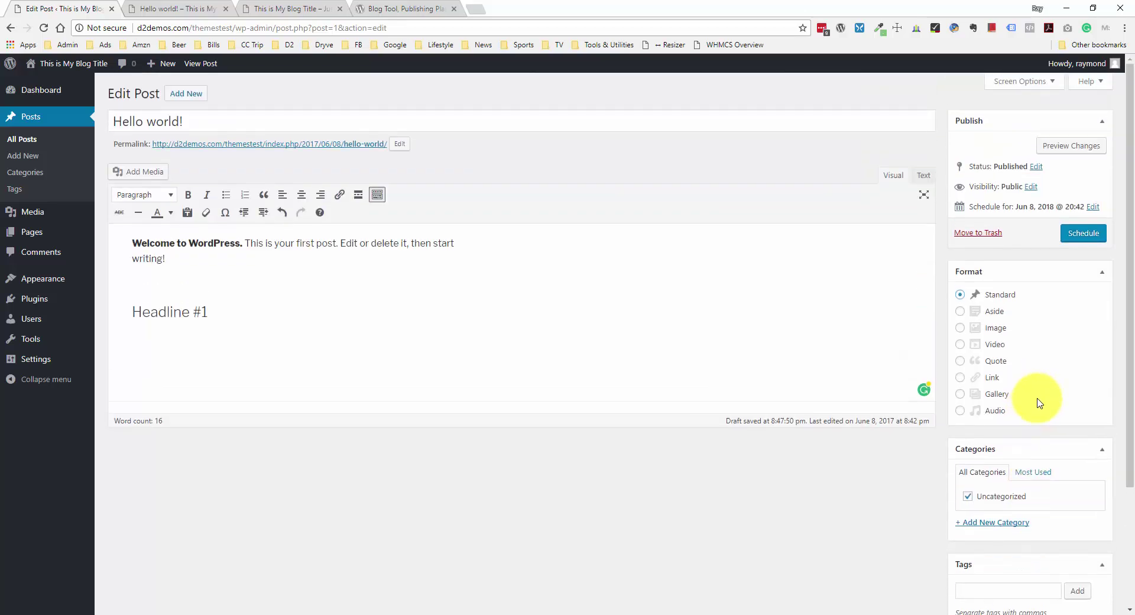
{"action": "scroll", "coordinate": [1059, 473], "scroll_direction": "down", "scroll_amount": 1}
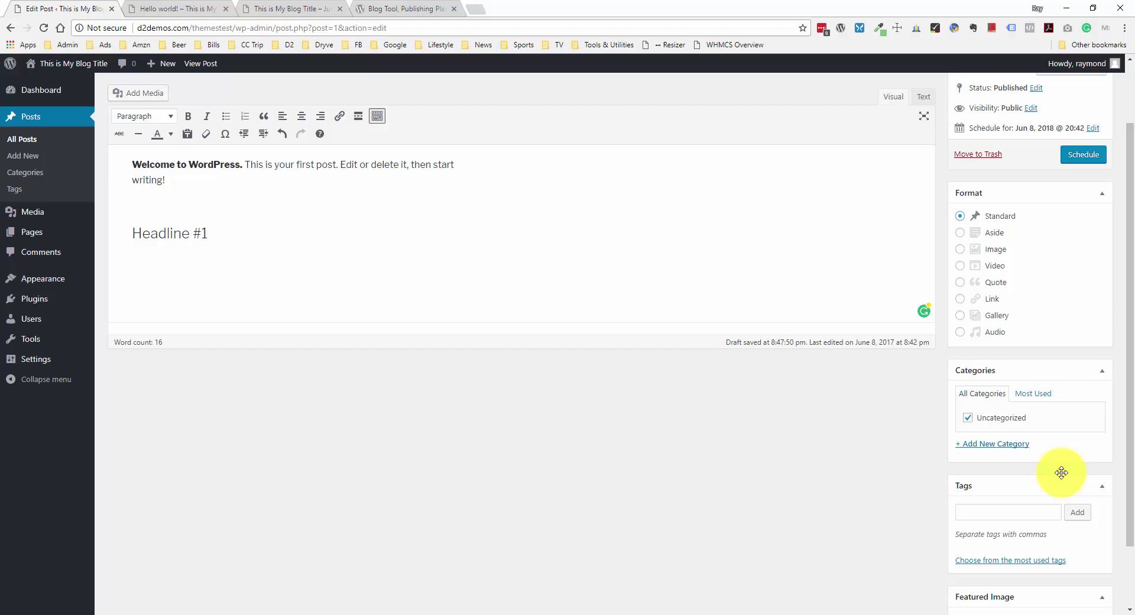
{"action": "scroll", "coordinate": [1061, 473], "scroll_direction": "down", "scroll_amount": 2}
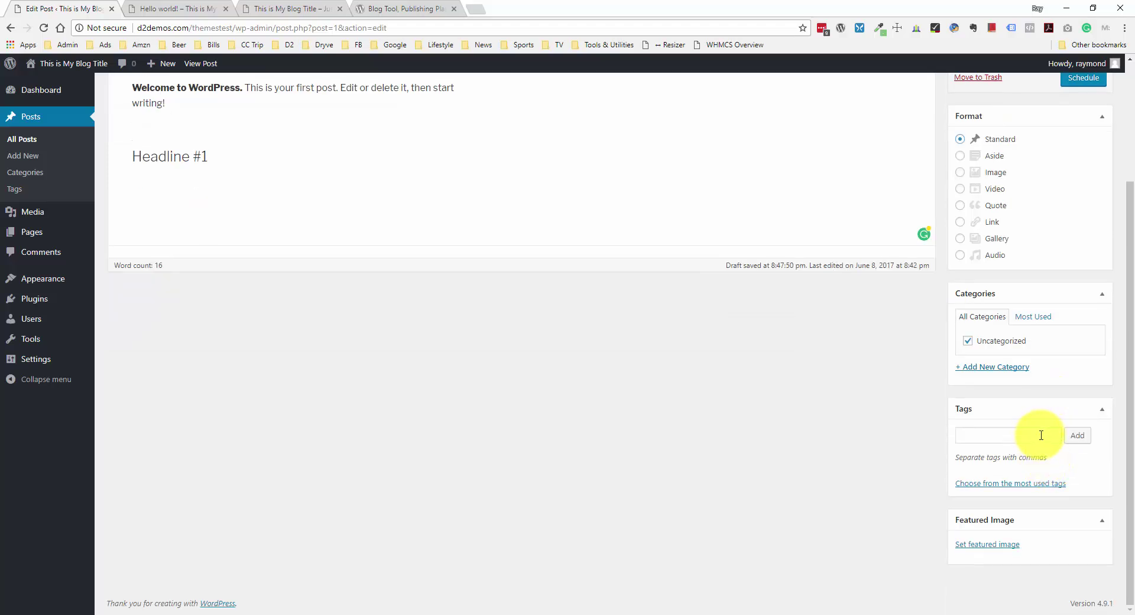
{"action": "scroll", "coordinate": [1039, 436], "scroll_direction": "up", "scroll_amount": 3}
{"action": "scroll", "coordinate": [1039, 437], "scroll_direction": "down", "scroll_amount": 1}
{"action": "scroll", "coordinate": [1023, 473], "scroll_direction": "down", "scroll_amount": 2}
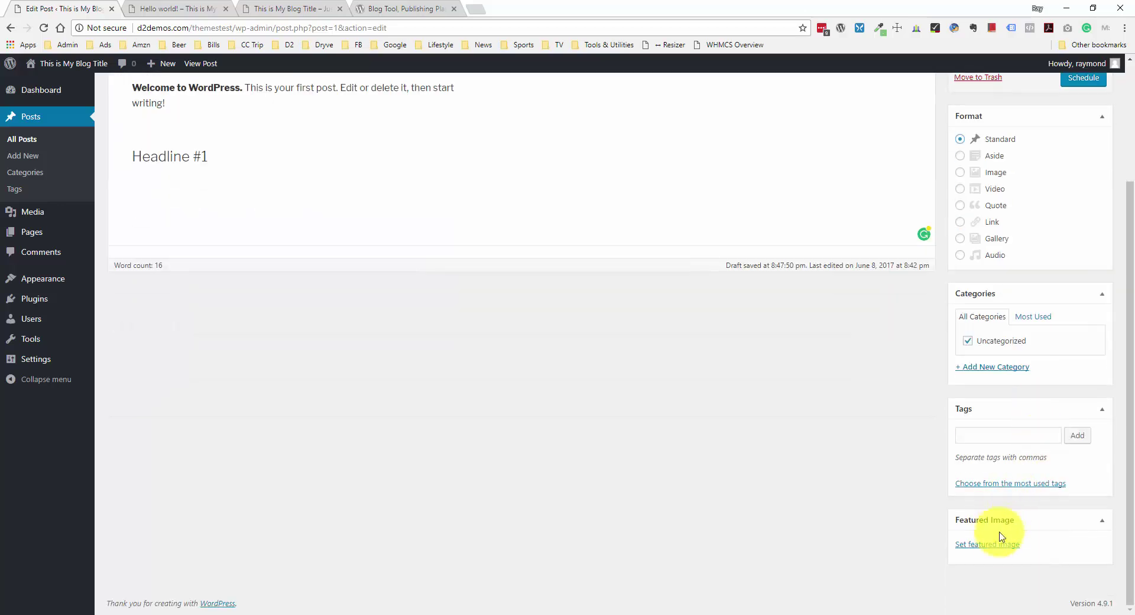
- Select the dog photo in the featured image picker, then close it without setting it
{"action": "left_click", "coordinate": [1004, 547]}
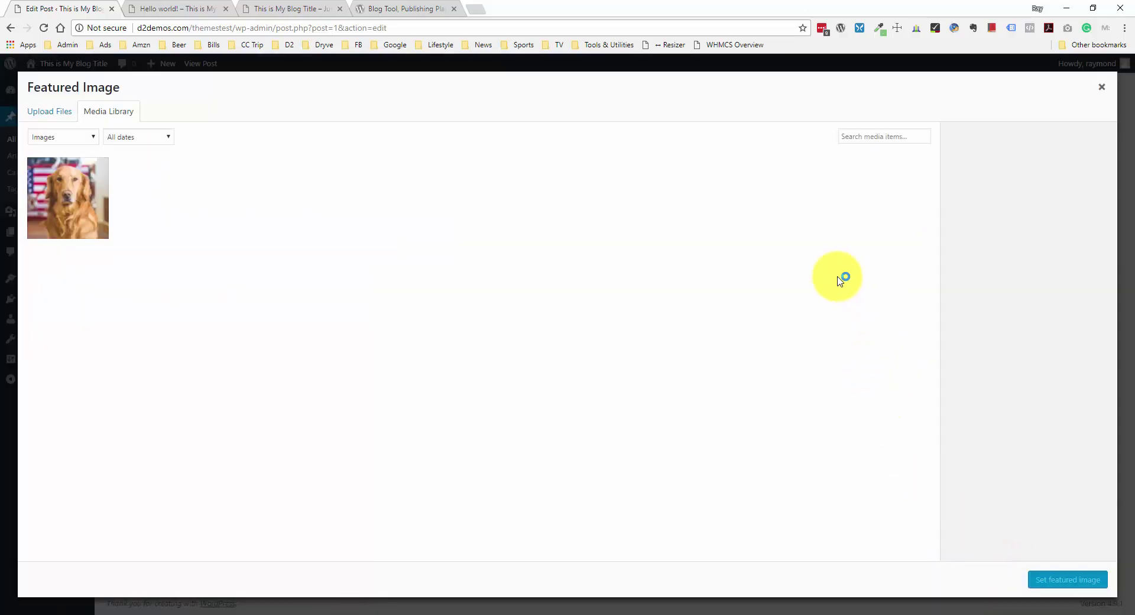
{"action": "left_click", "coordinate": [97, 193]}
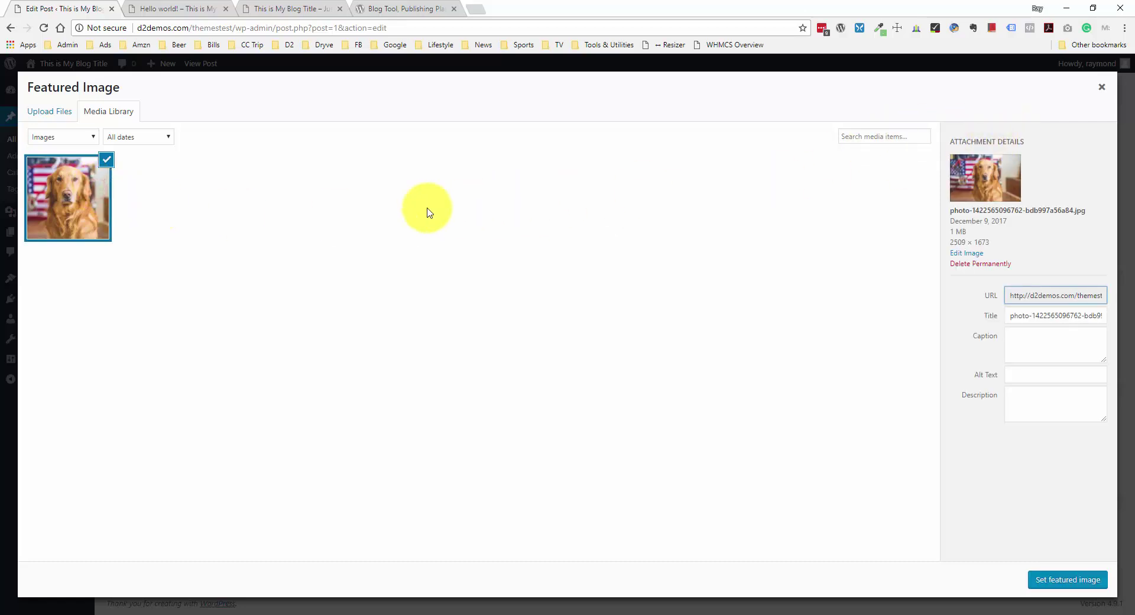
{"action": "left_click", "coordinate": [932, 188]}
{"action": "left_click", "coordinate": [1102, 86]}
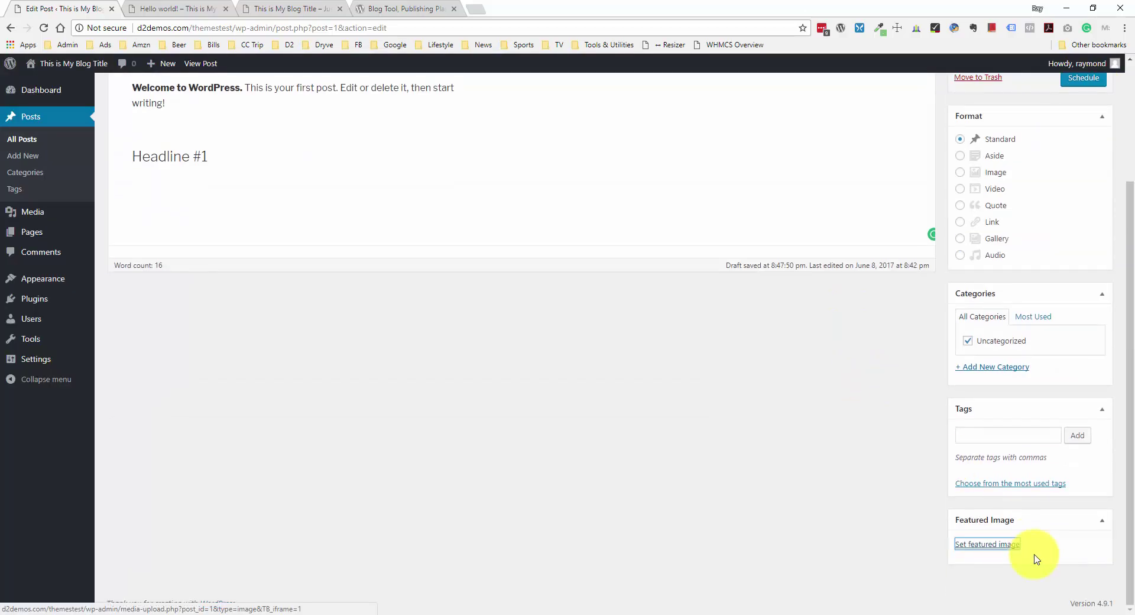
- Start a new empty paragraph after the Headline #1 heading
{"action": "scroll", "coordinate": [1030, 540], "scroll_direction": "up", "scroll_amount": 3}
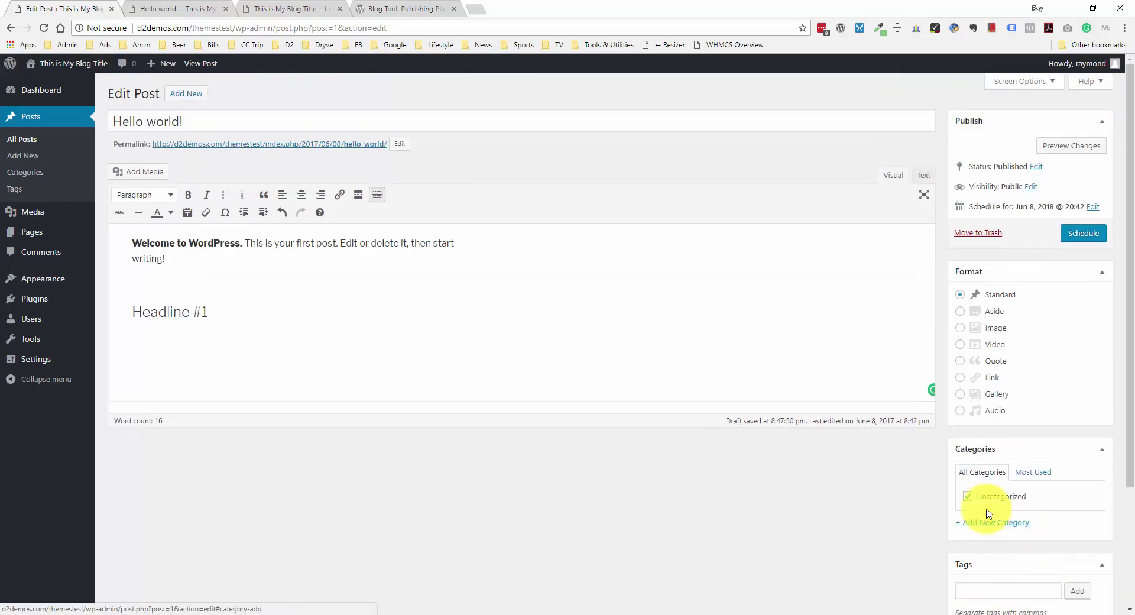
{"action": "left_click", "coordinate": [246, 285]}
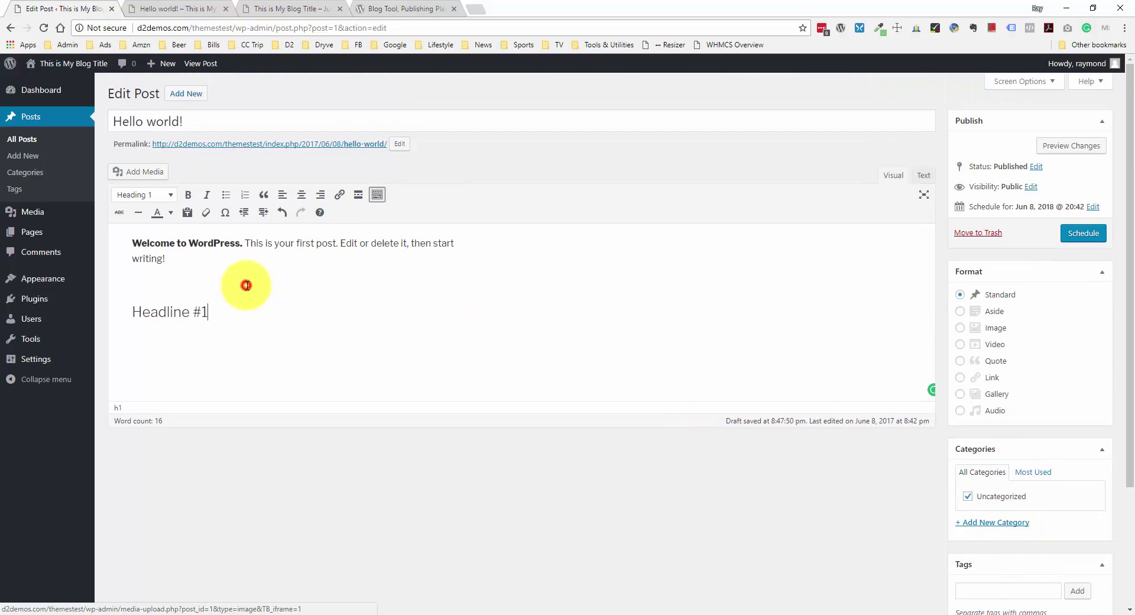
{"action": "left_click", "coordinate": [177, 277]}
{"action": "left_click", "coordinate": [137, 312]}
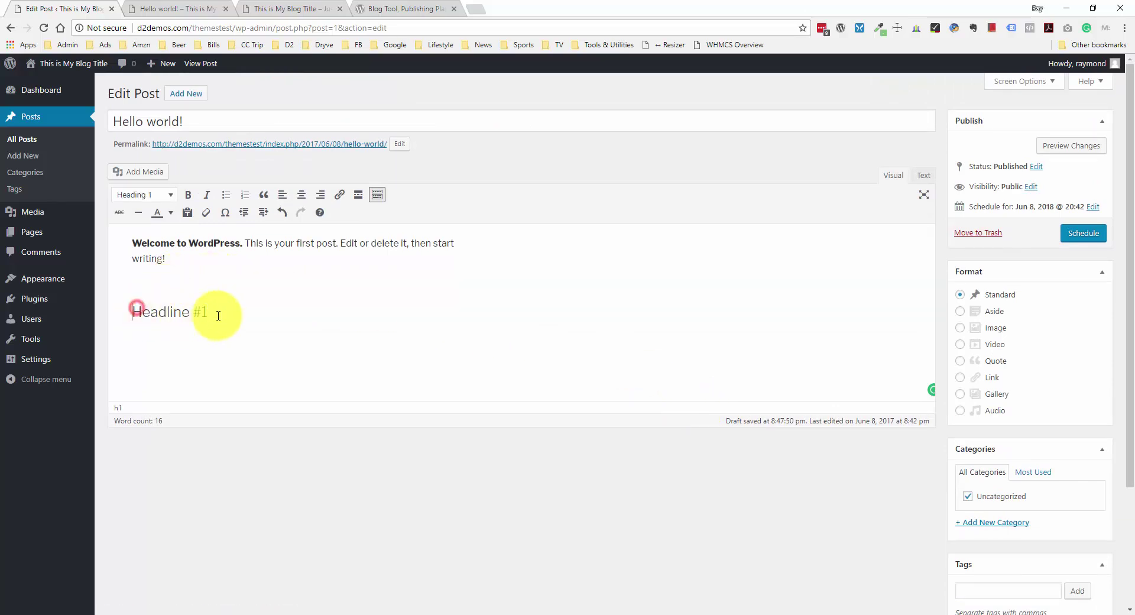
{"action": "left_click", "coordinate": [217, 314]}
{"action": "key", "text": "Return"}
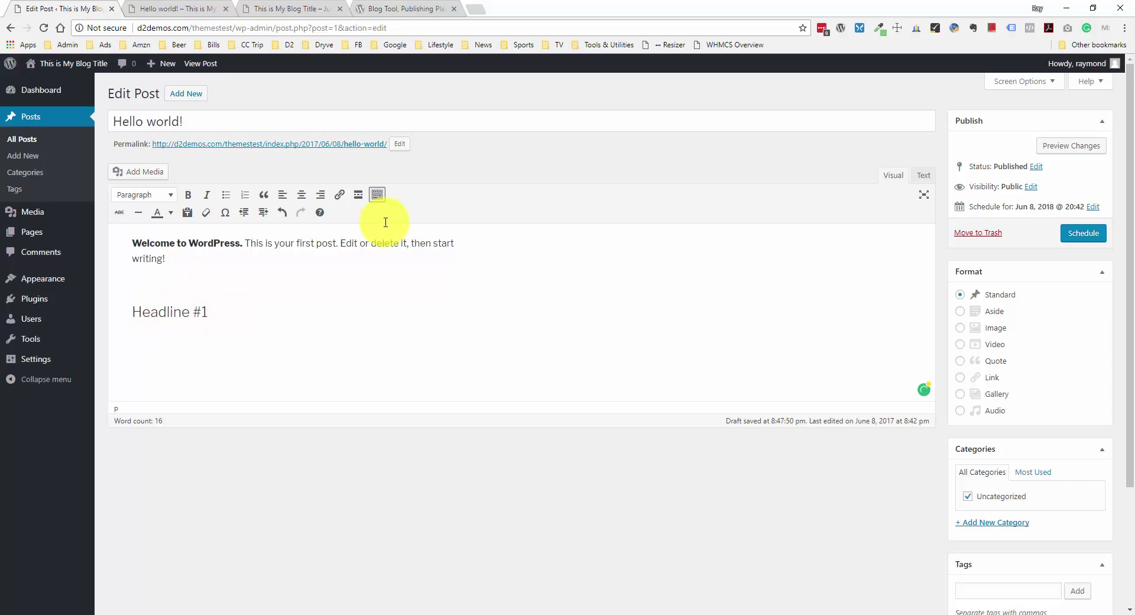
- View the Add Media uploader's Upload Files area and close it without inserting anything
{"action": "left_click", "coordinate": [153, 174]}
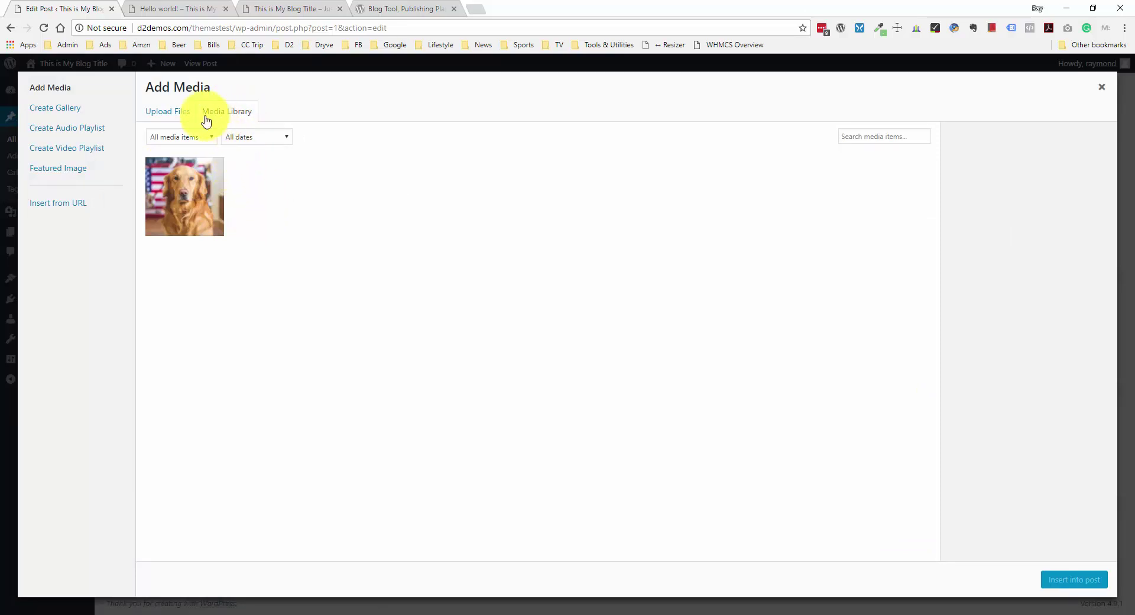
{"action": "left_click", "coordinate": [177, 116]}
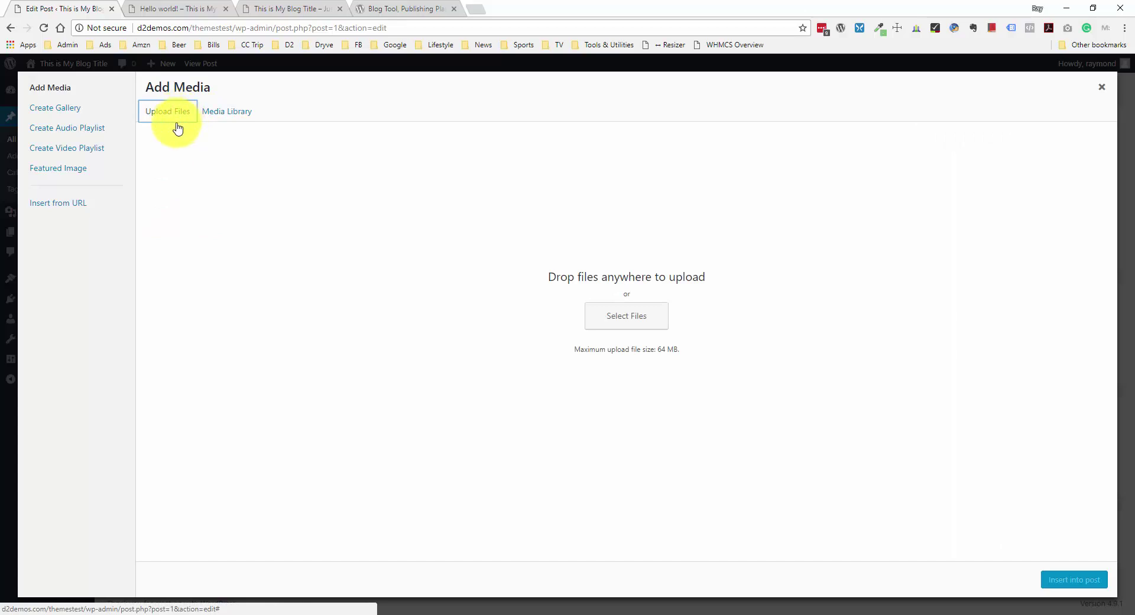
{"action": "left_click", "coordinate": [1102, 91]}
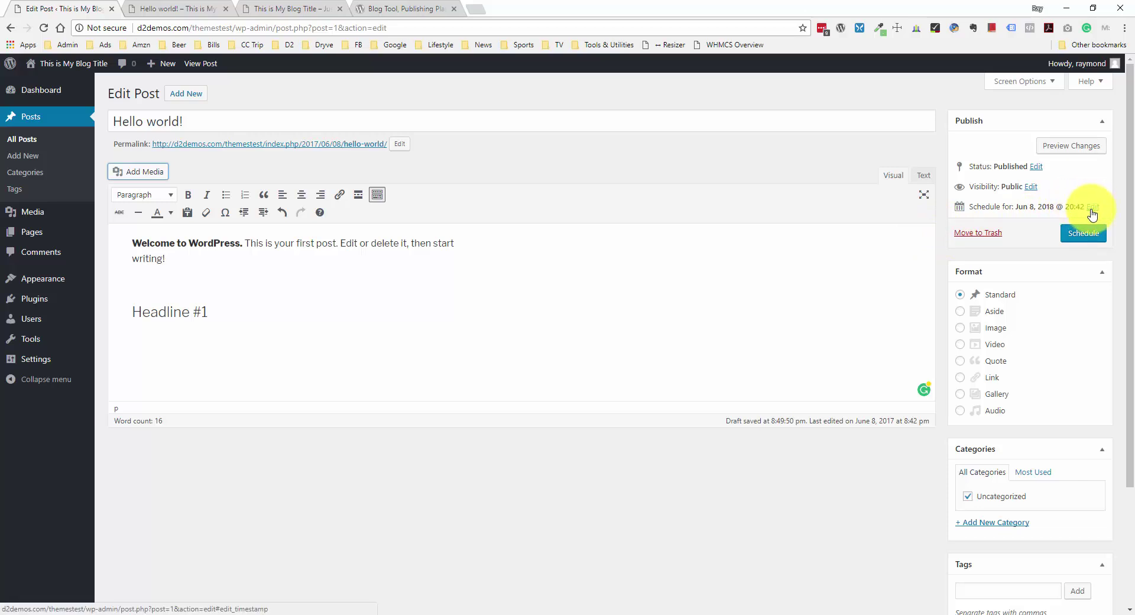
- Change Hello world!'s publish year from 2018 to 2017 (Jun 8, 2017) and update the post
{"action": "left_click", "coordinate": [1092, 210]}
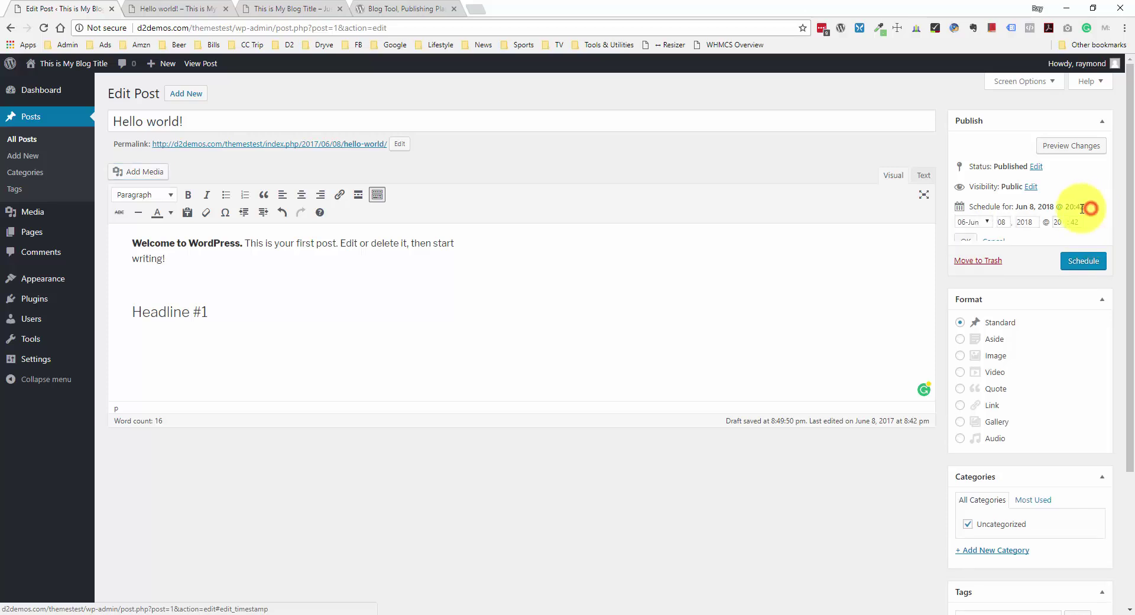
{"action": "double_click", "coordinate": [1029, 223]}
{"action": "type", "text": "2017"}
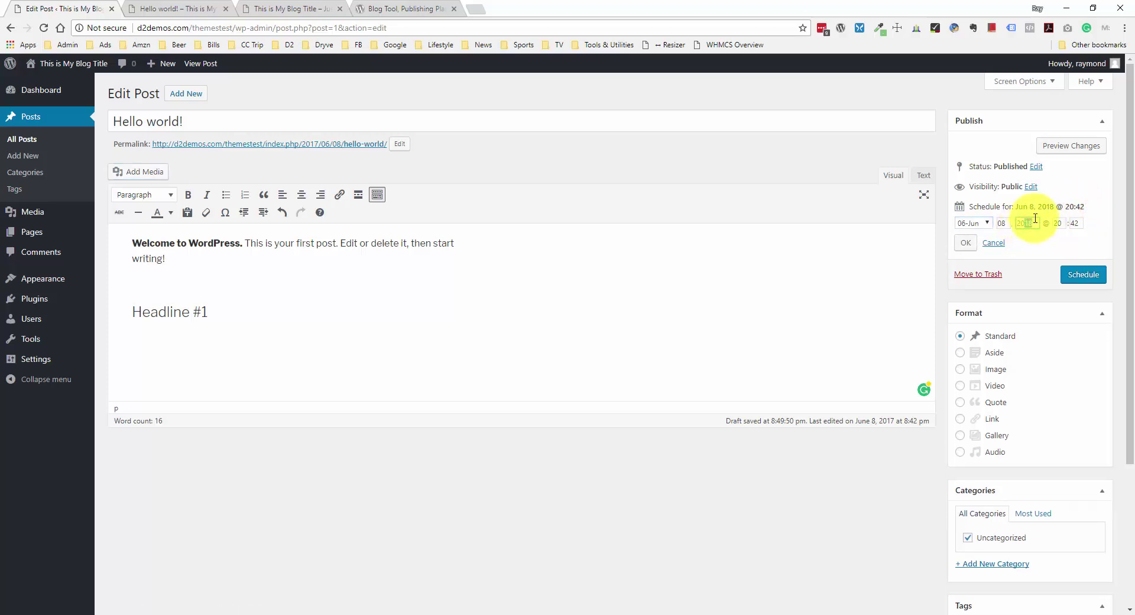
{"action": "left_click", "coordinate": [970, 244]}
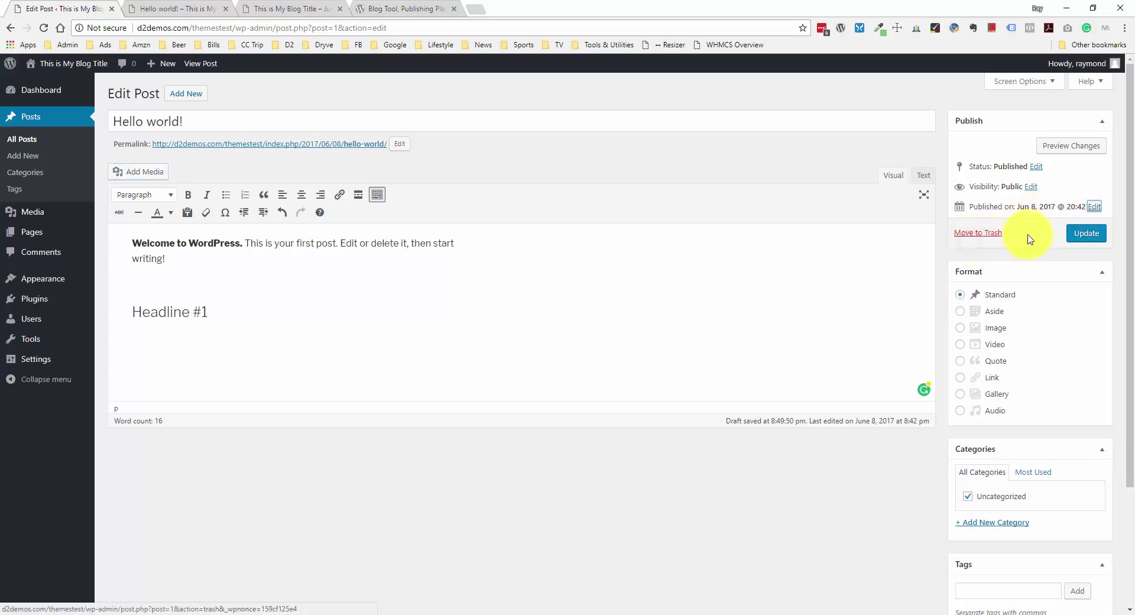
{"action": "left_click", "coordinate": [1079, 236]}
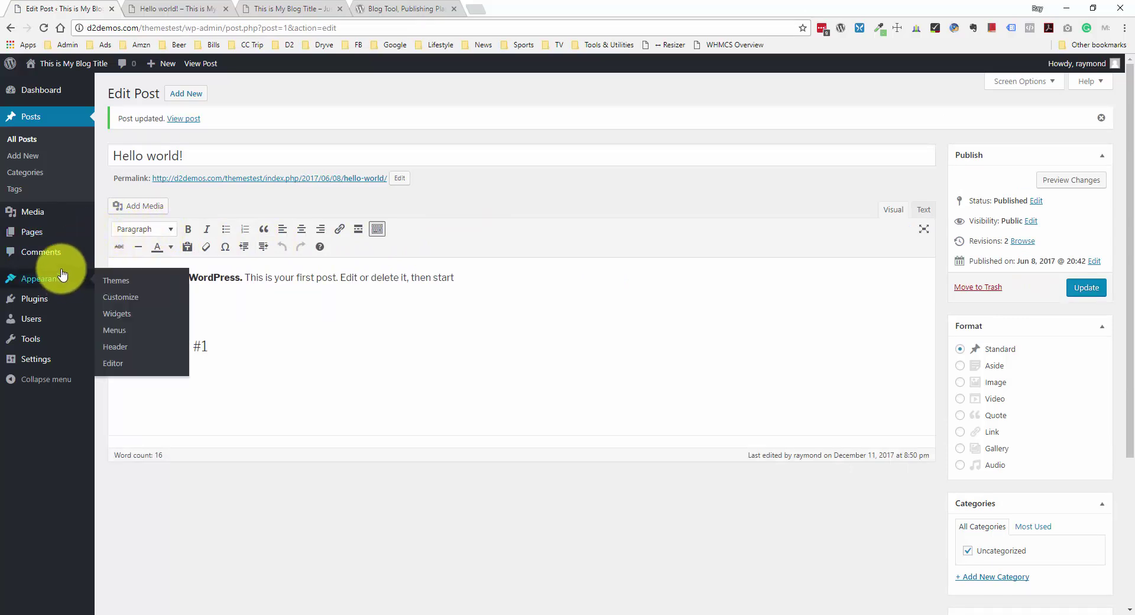
- Review the All Pages list, pointing out Home as Front Page and Blog as Posts Page
{"action": "left_click", "coordinate": [53, 237]}
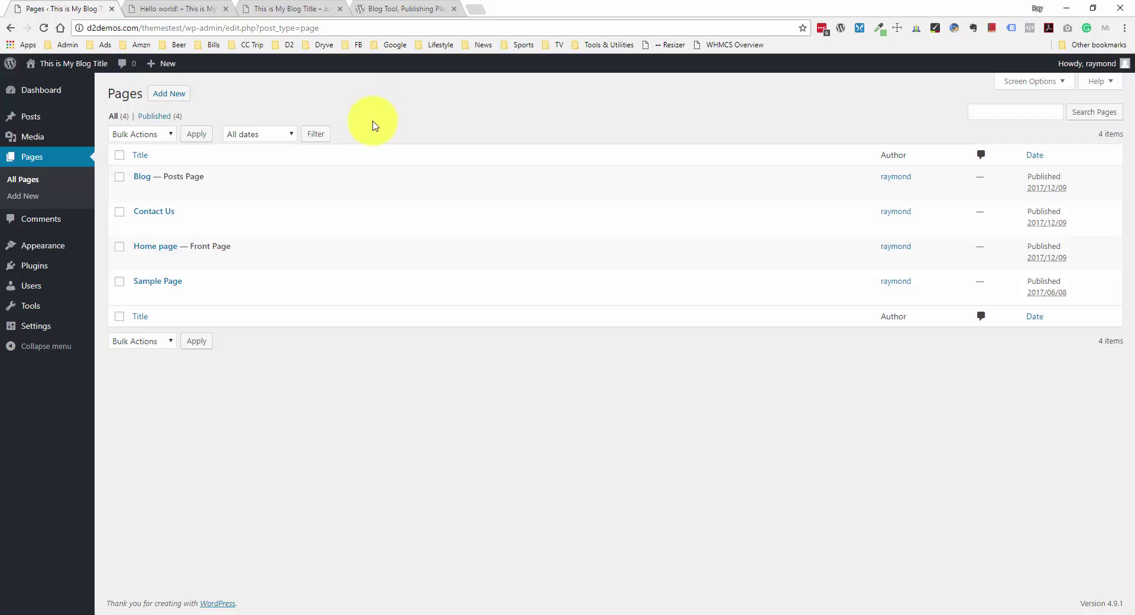
{"action": "mouse_move", "coordinate": [182, 246]}
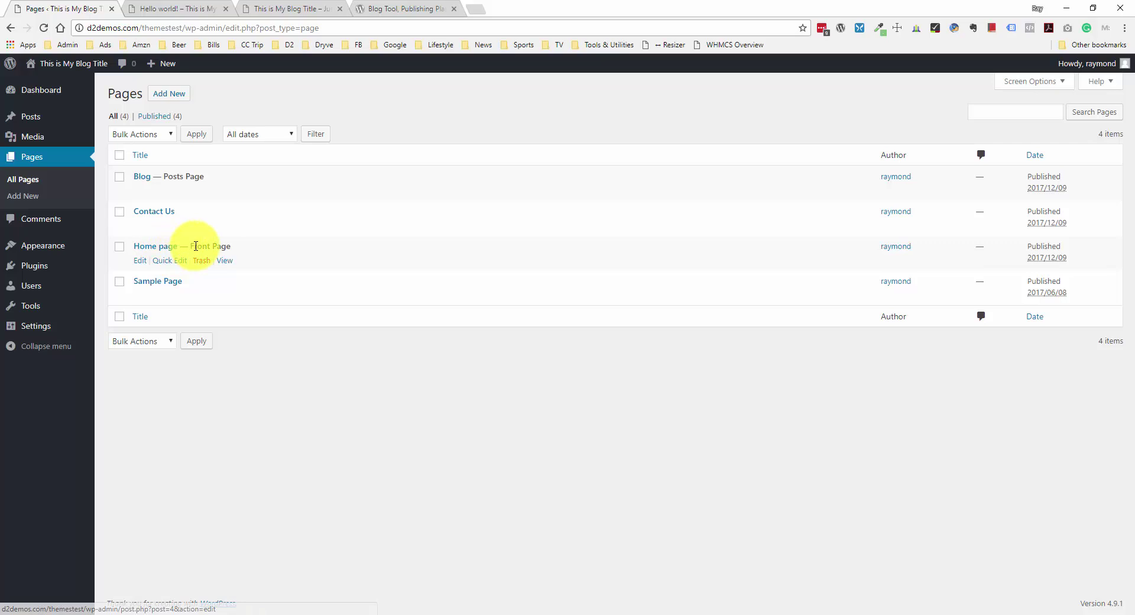
{"action": "left_click_drag", "start_coordinate": [183, 246], "coordinate": [239, 246]}
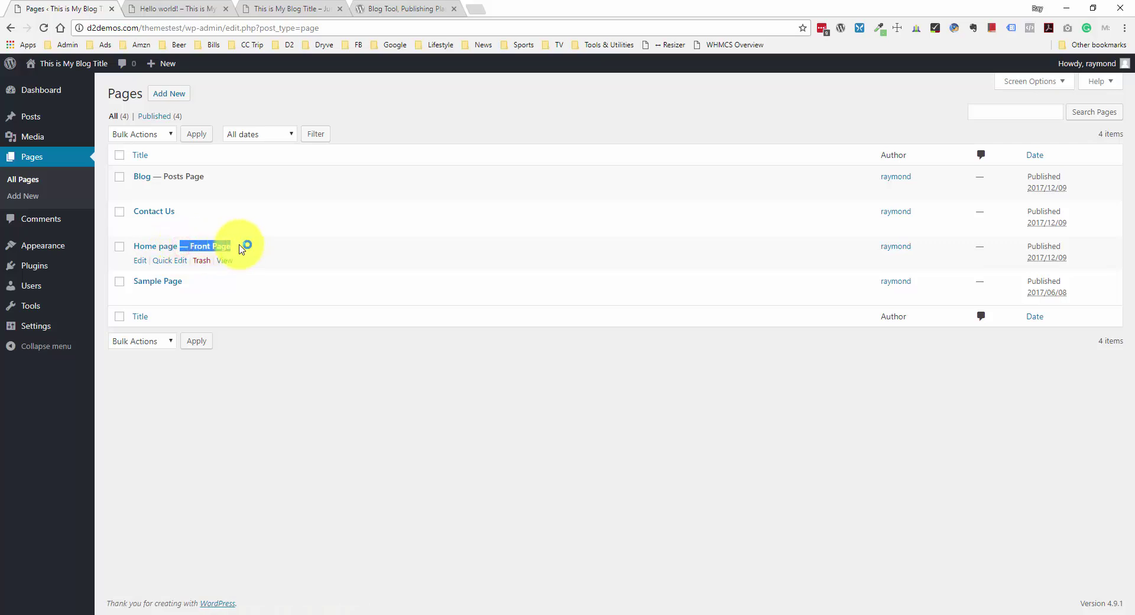
{"action": "left_click", "coordinate": [239, 246]}
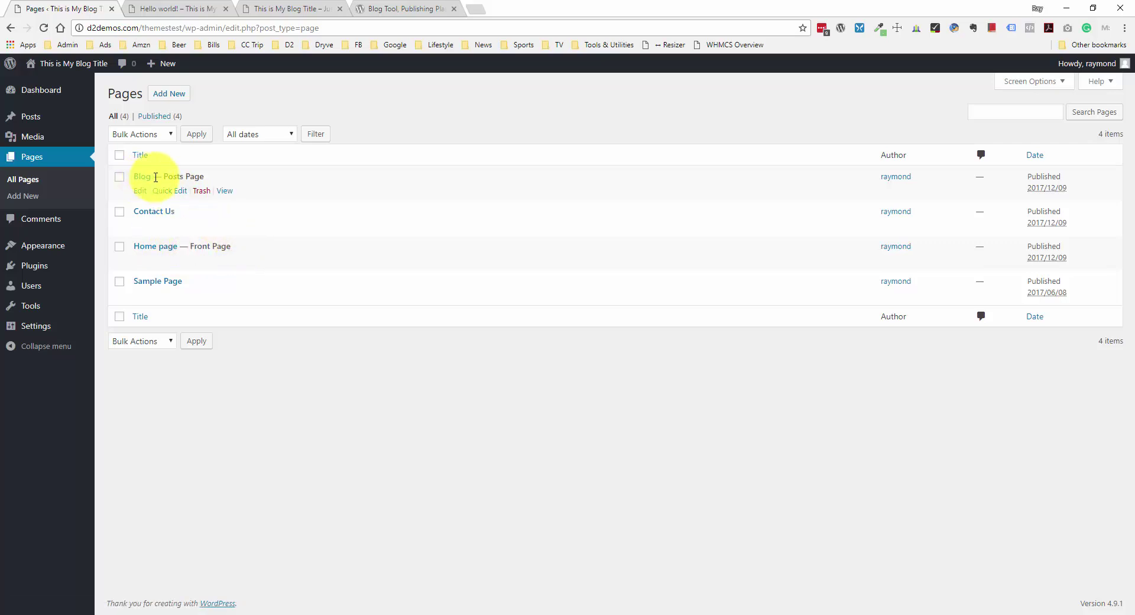
{"action": "left_click_drag", "start_coordinate": [154, 177], "coordinate": [216, 184]}
{"action": "left_click", "coordinate": [216, 184]}
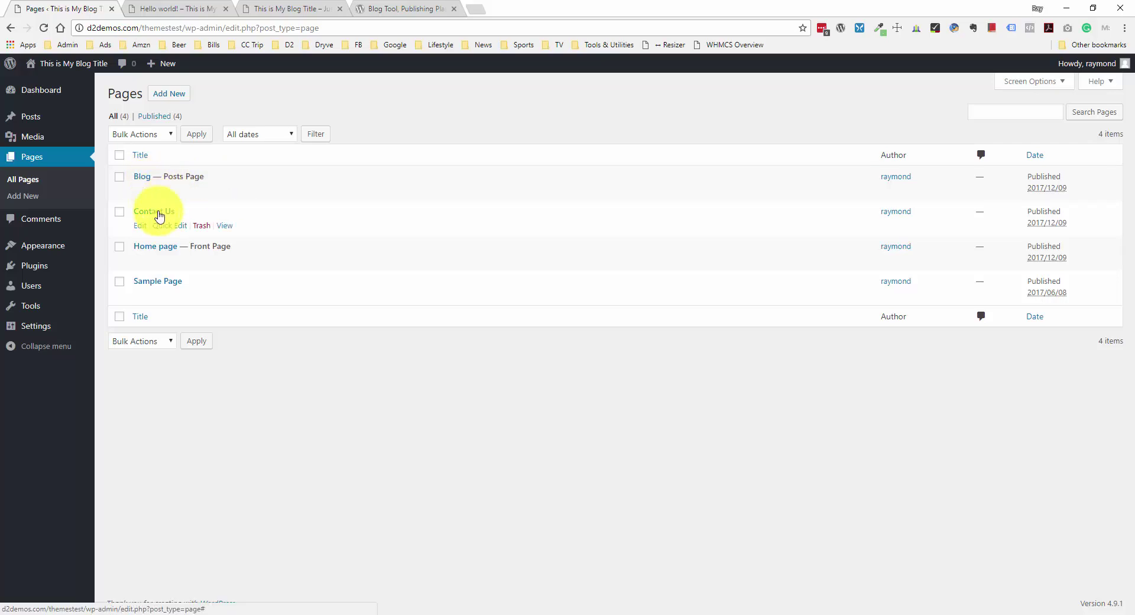
{"action": "left_click", "coordinate": [153, 246]}
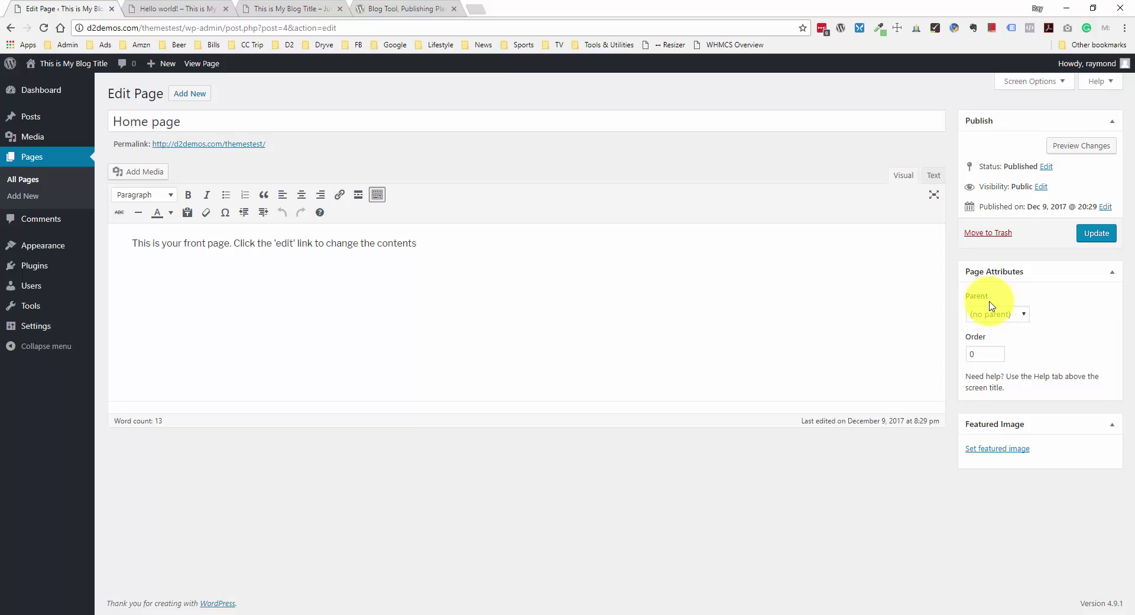
- Look over the Parent dropdown under Page Attributes and leave Home with no parent
{"action": "left_click", "coordinate": [1022, 318]}
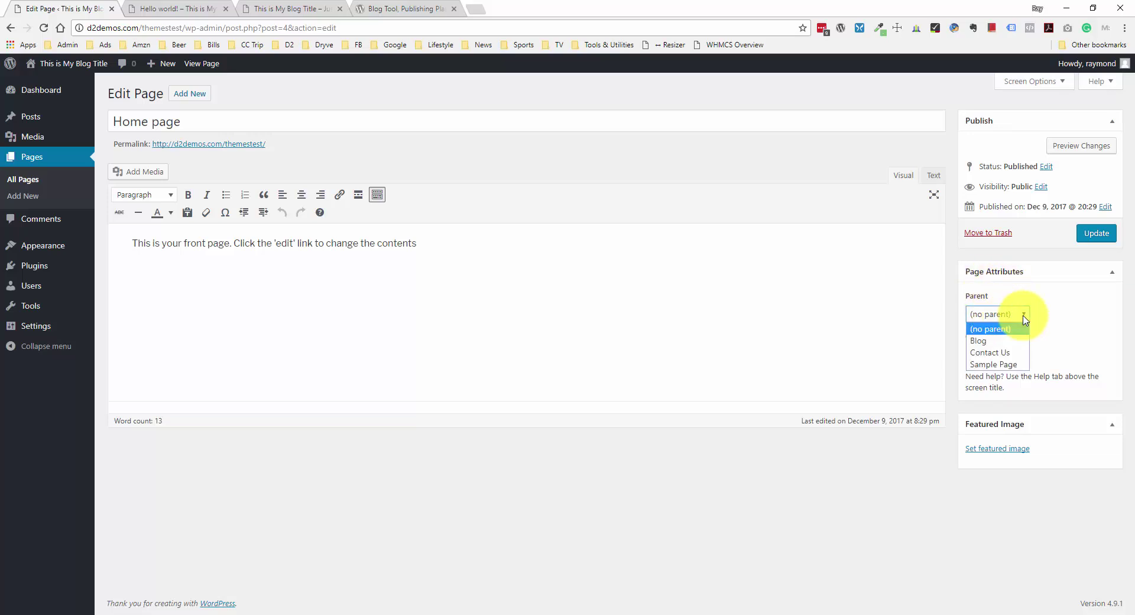
{"action": "left_click", "coordinate": [1014, 343]}
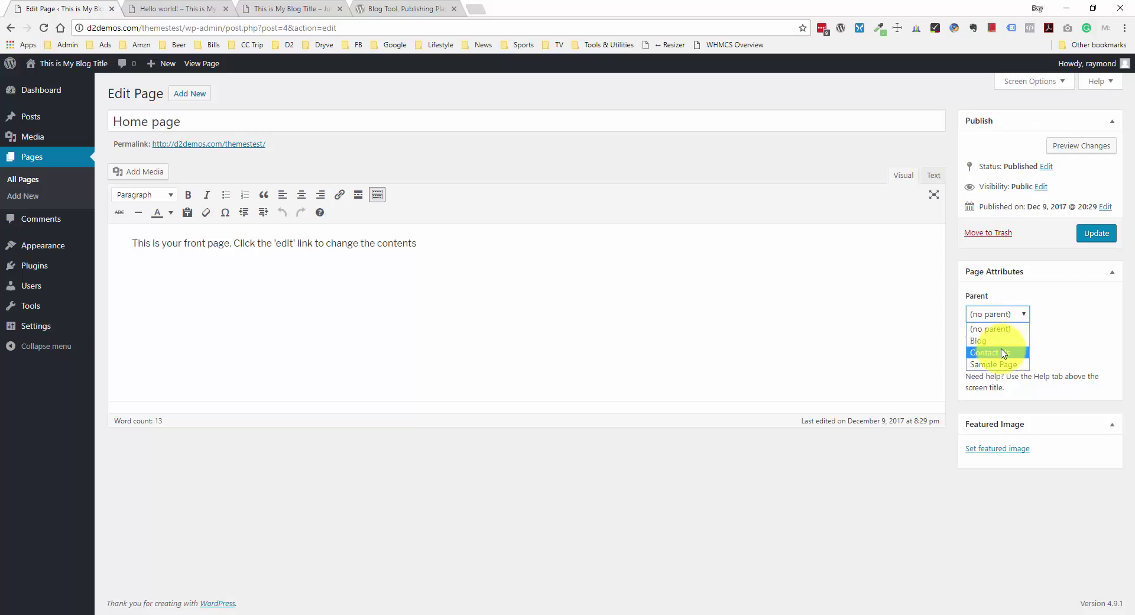
{"action": "left_click", "coordinate": [1007, 298]}
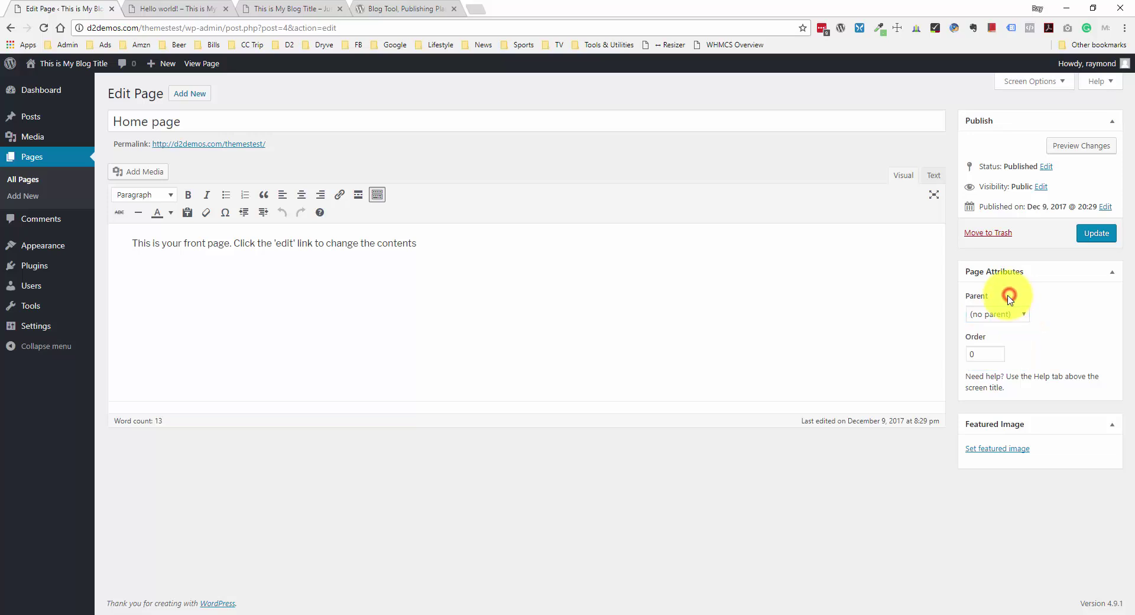